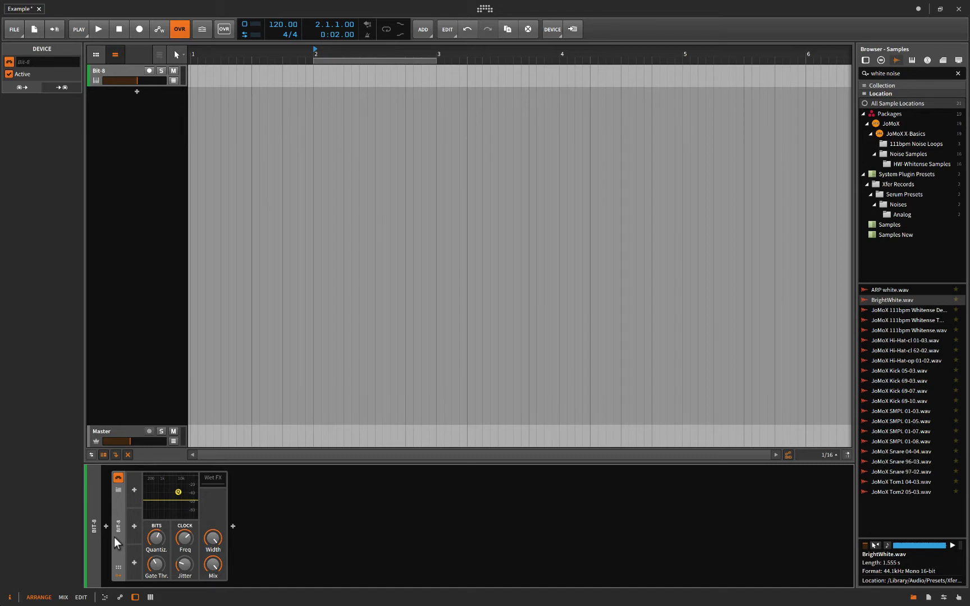
pyautogui.click(233, 527)
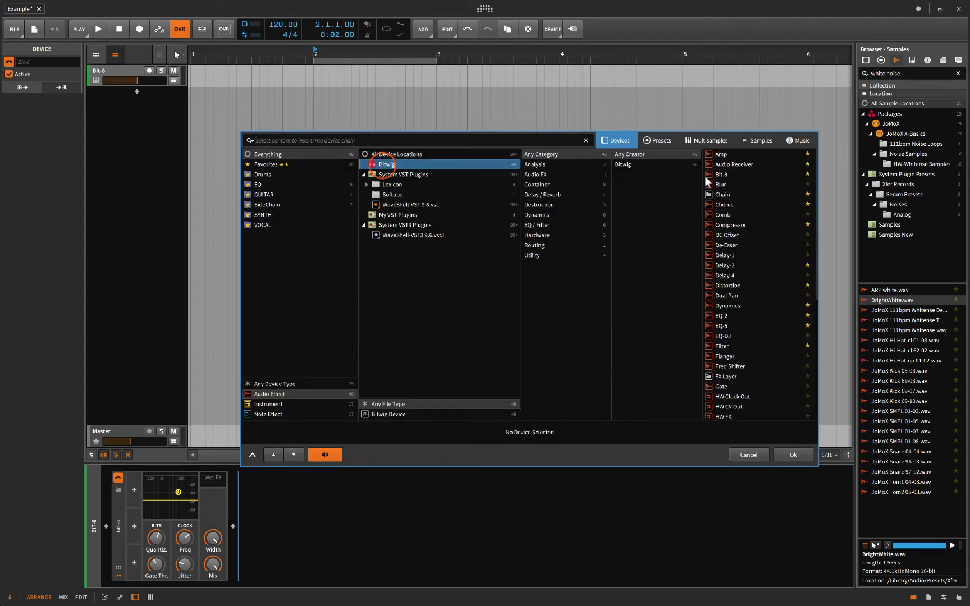
pyautogui.click(713, 141)
pyautogui.click(616, 141)
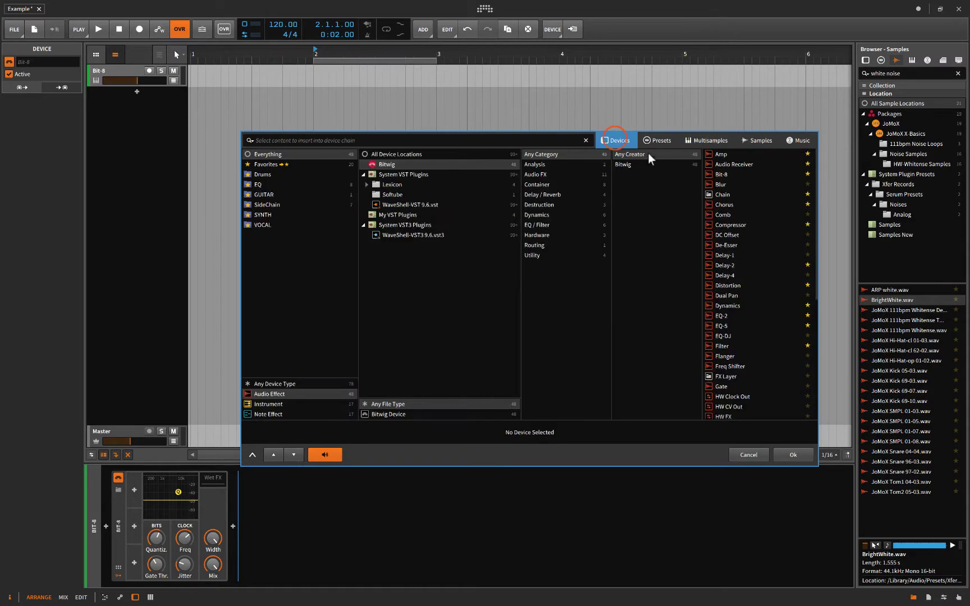
pyautogui.click(720, 152)
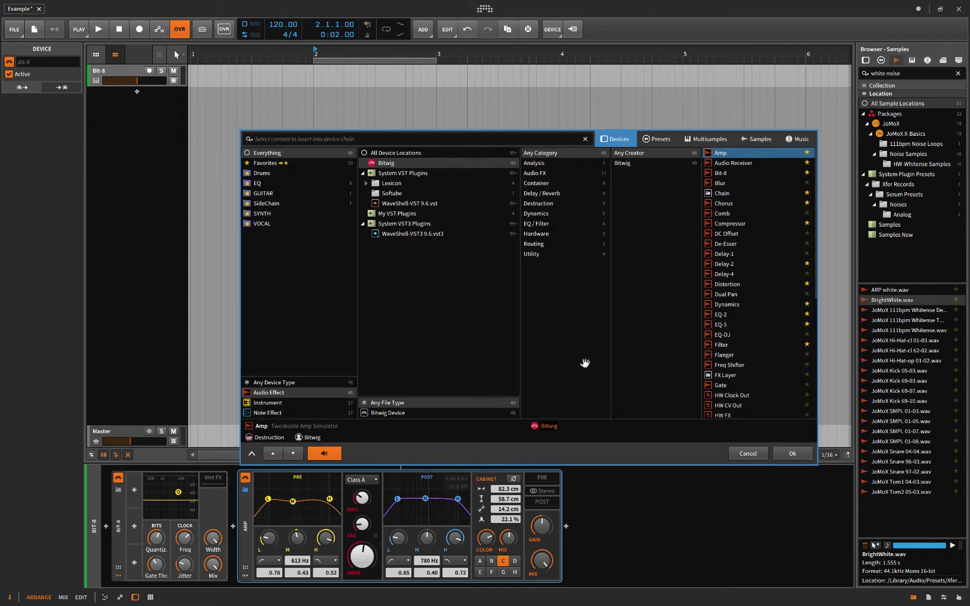
pyautogui.click(727, 284)
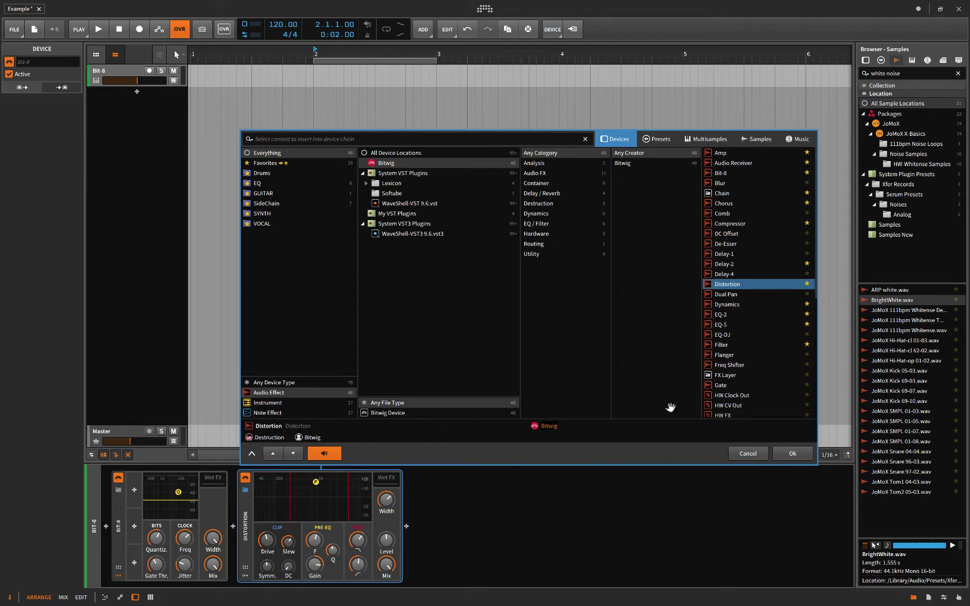
pyautogui.click(747, 454)
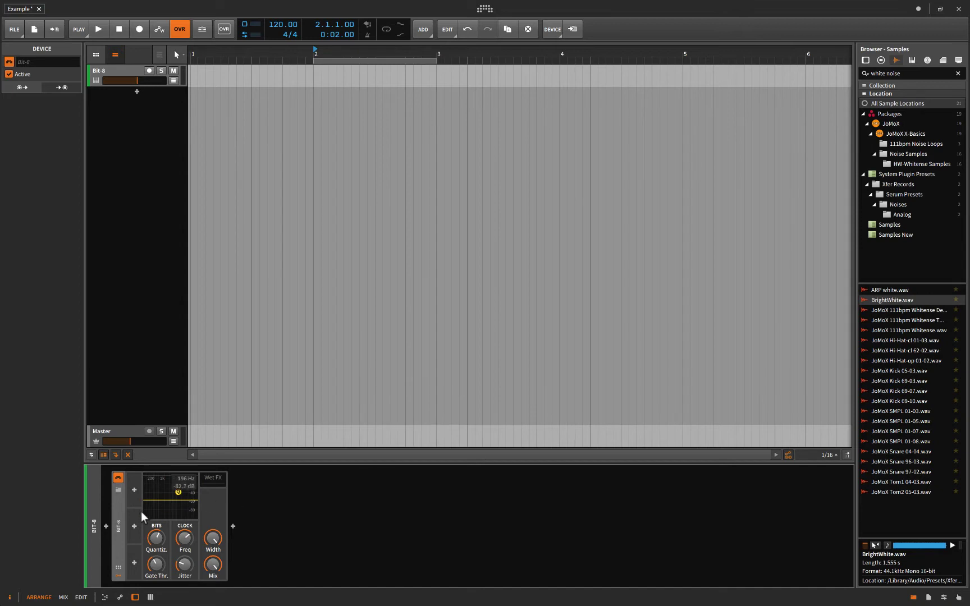
# Step: Arm the Bit-8 track for recording and insert the Sub Love Sine preset in front of the Bit-8 device
pyautogui.click(119, 515)
pyautogui.click(147, 72)
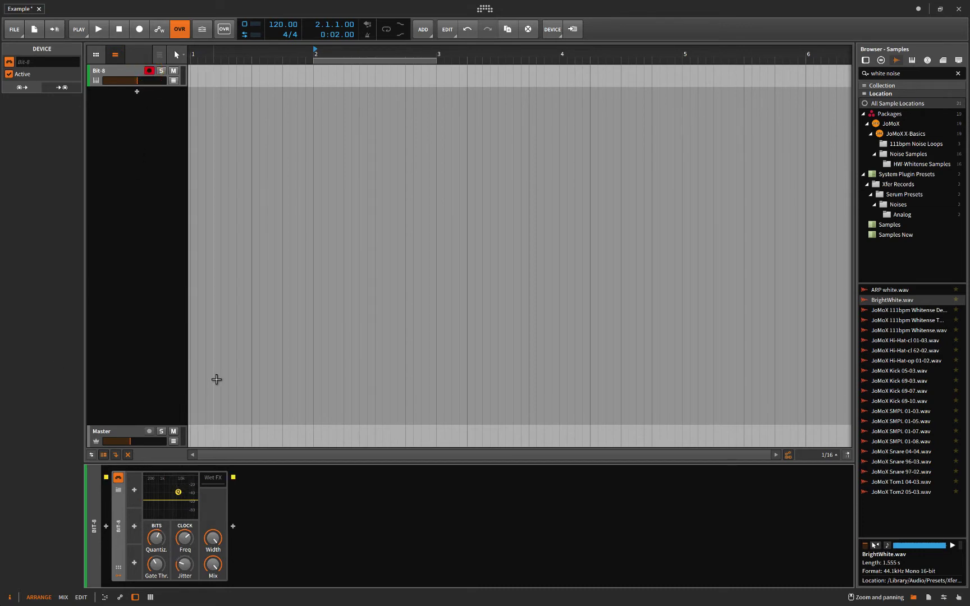
pyautogui.click(106, 527)
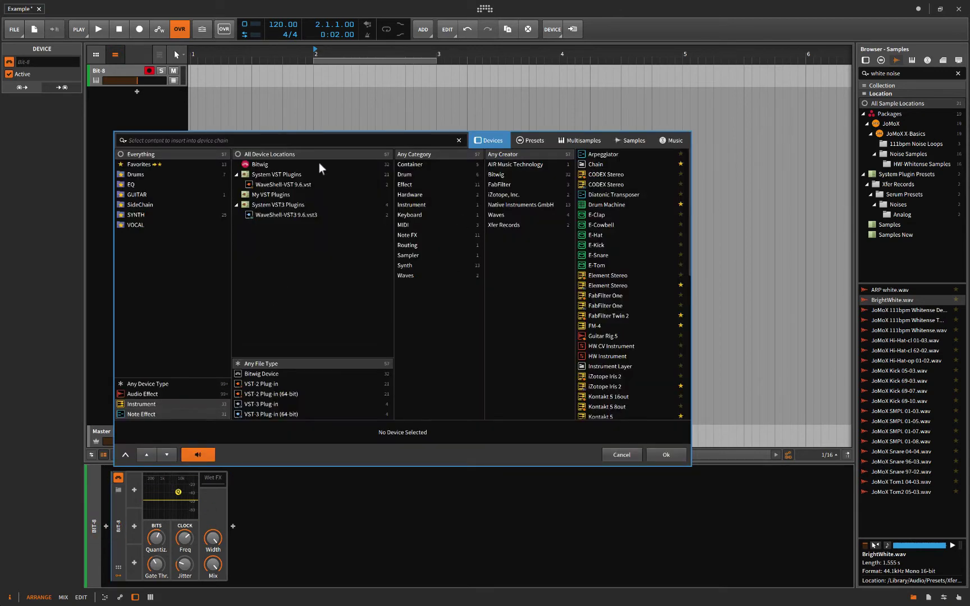
pyautogui.click(533, 140)
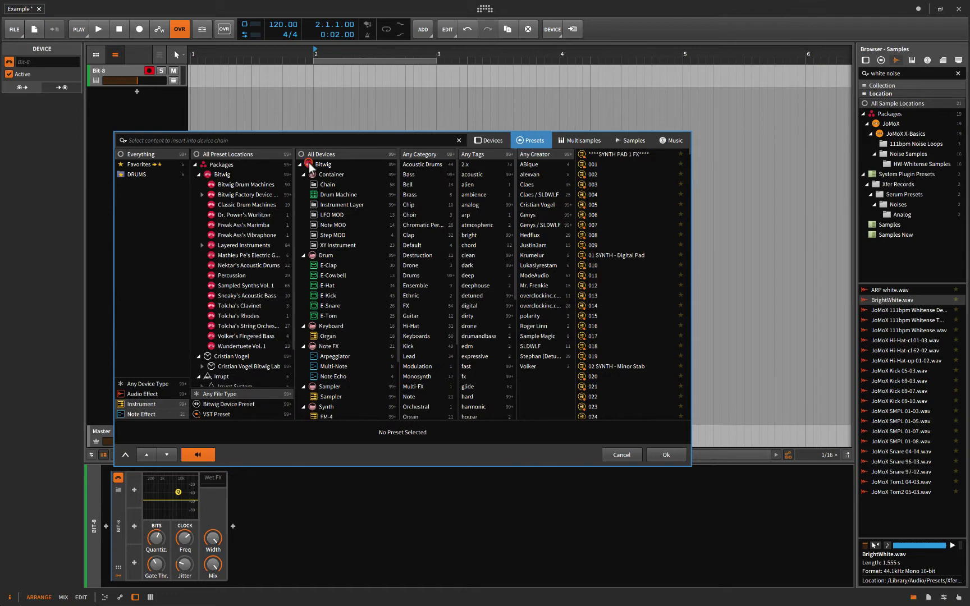
pyautogui.click(286, 141)
pyautogui.write('SUB')
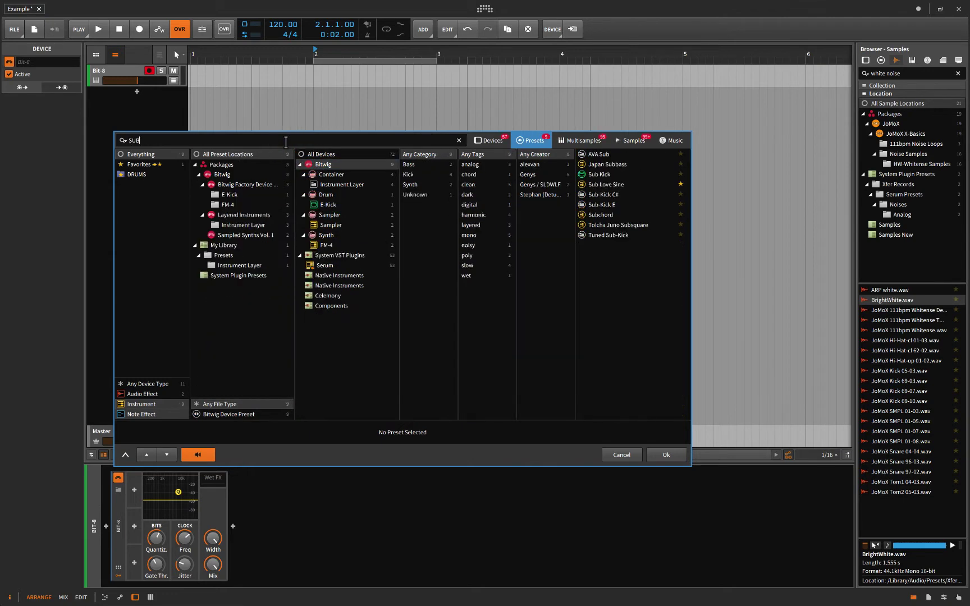
pyautogui.doubleClick(600, 182)
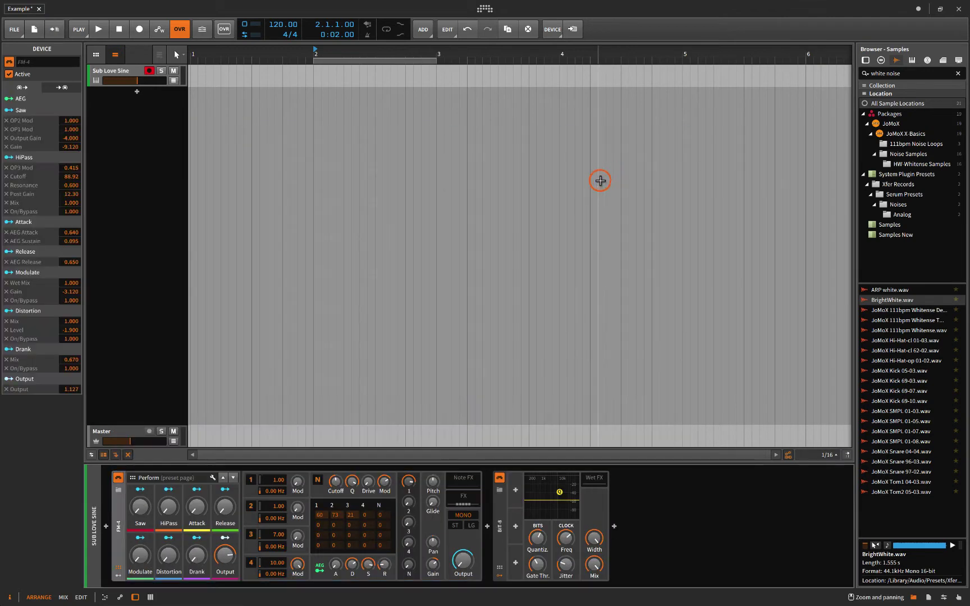
# Step: Deactivate the Bit-8 device and insert Bitwig's Spectrum Analyzer after it in the device chain
pyautogui.click(498, 477)
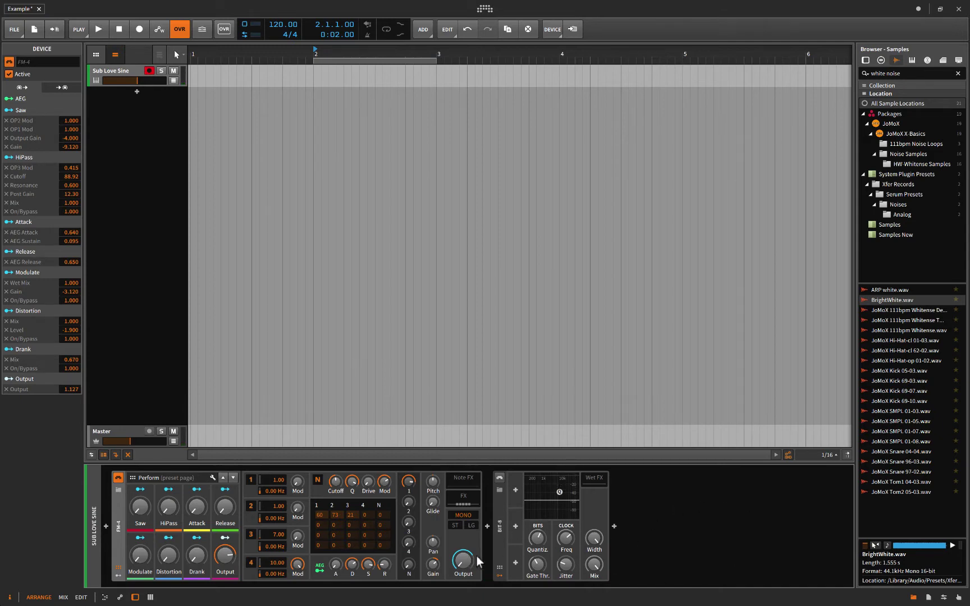
pyautogui.click(615, 527)
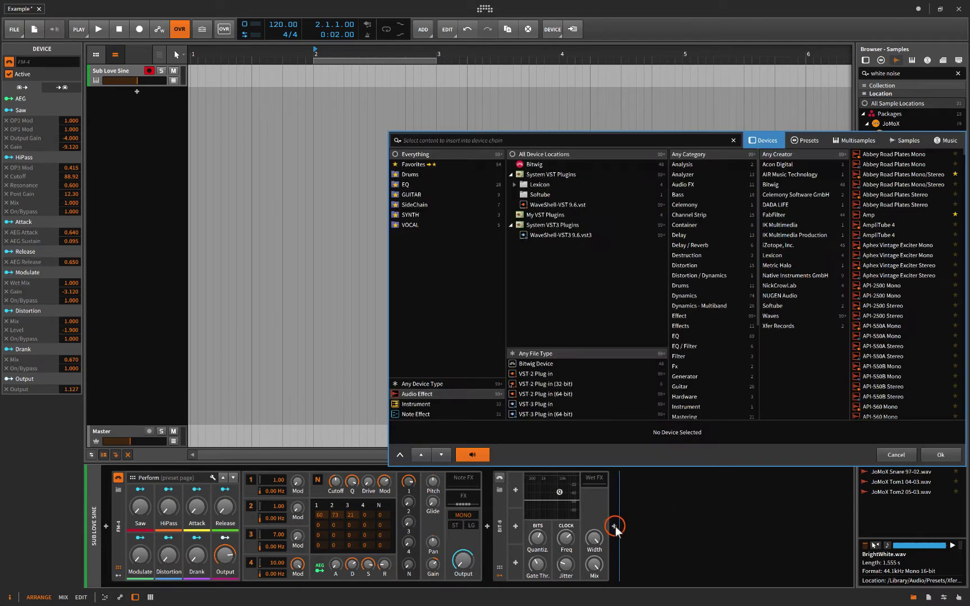
pyautogui.click(528, 164)
pyautogui.scroll(-7, 903, 278)
pyautogui.click(881, 341)
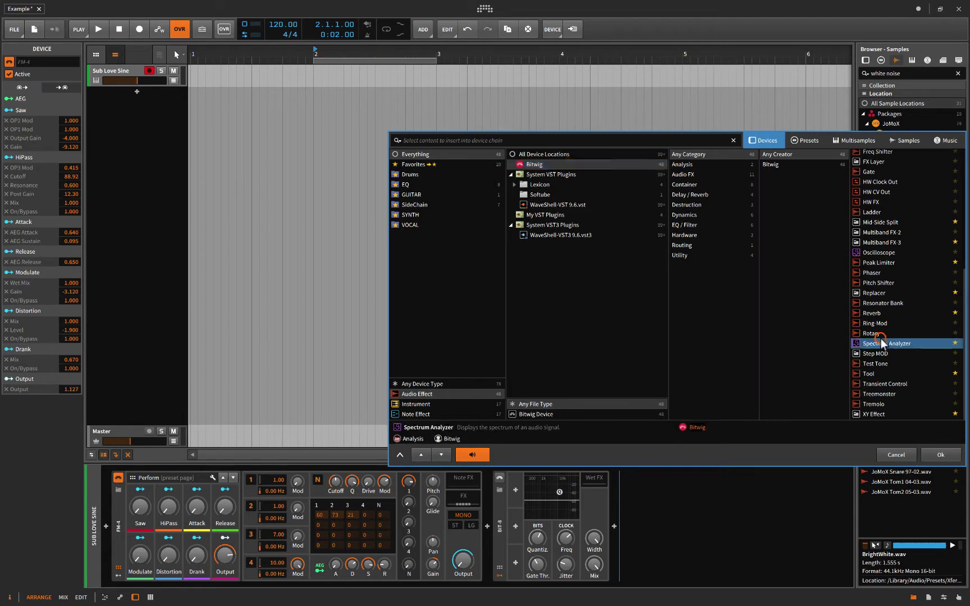
pyautogui.click(941, 453)
pyautogui.scroll(-2, 703, 507)
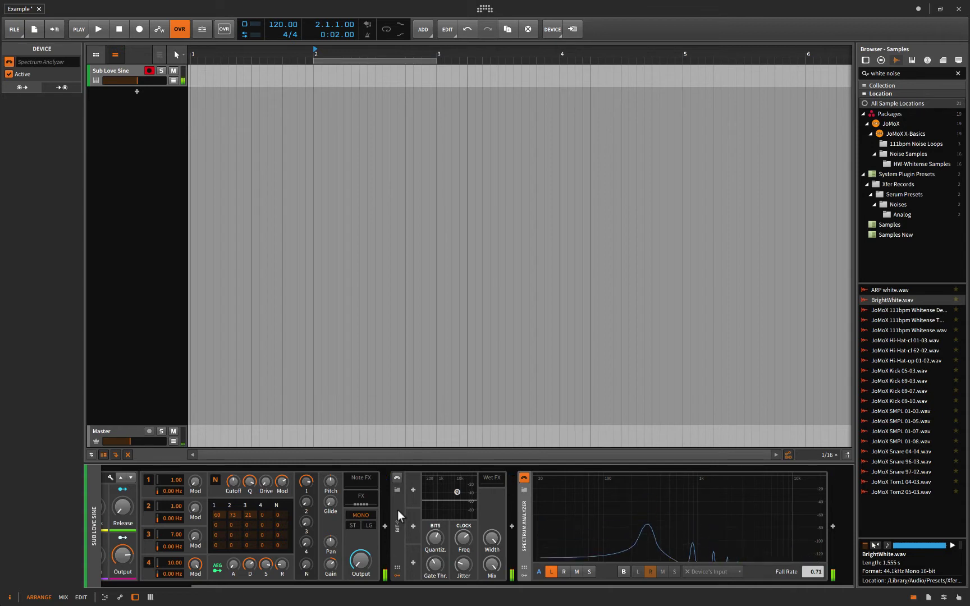
# Step: Reactivate the Bit-8 device and try out its Mix and Width controls, leaving both fully up
pyautogui.click(397, 478)
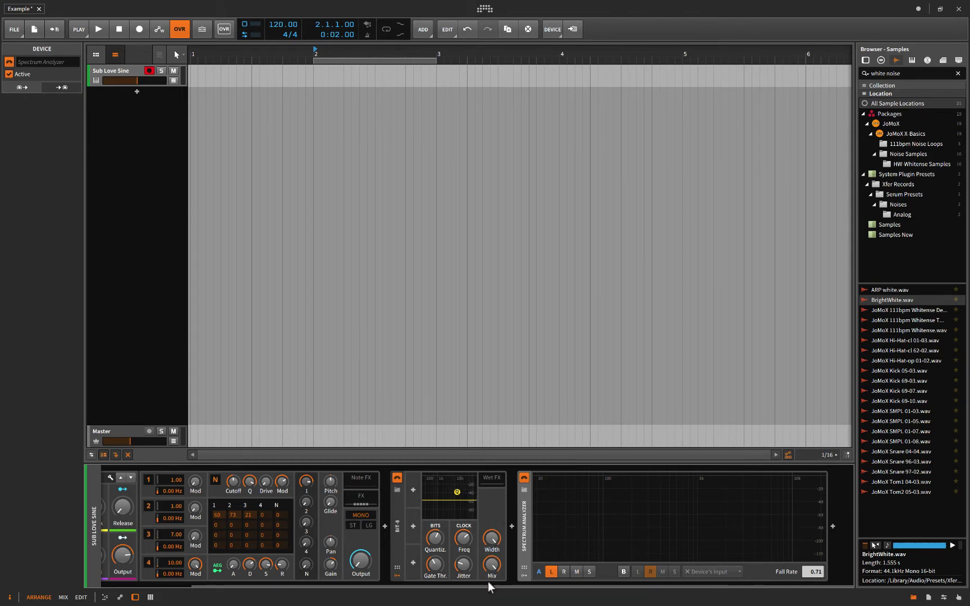
pyautogui.moveTo(492, 566)
pyautogui.mouseDown()
pyautogui.moveTo(492, 603)
pyautogui.moveTo(492, 585)
pyautogui.mouseUp()
pyautogui.moveTo(492, 539)
pyautogui.mouseDown()
pyautogui.moveTo(492, 567)
pyautogui.moveTo(492, 539)
pyautogui.mouseUp()
pyautogui.moveTo(492, 564)
pyautogui.mouseDown()
pyautogui.moveTo(492, 595)
pyautogui.moveTo(492, 564)
pyautogui.mouseUp()
# Step: Lower Bit-8's quantization level to its minimum and compare the spectrum with the device bypassed and active
pyautogui.moveTo(436, 539); pyautogui.dragTo(435, 539)
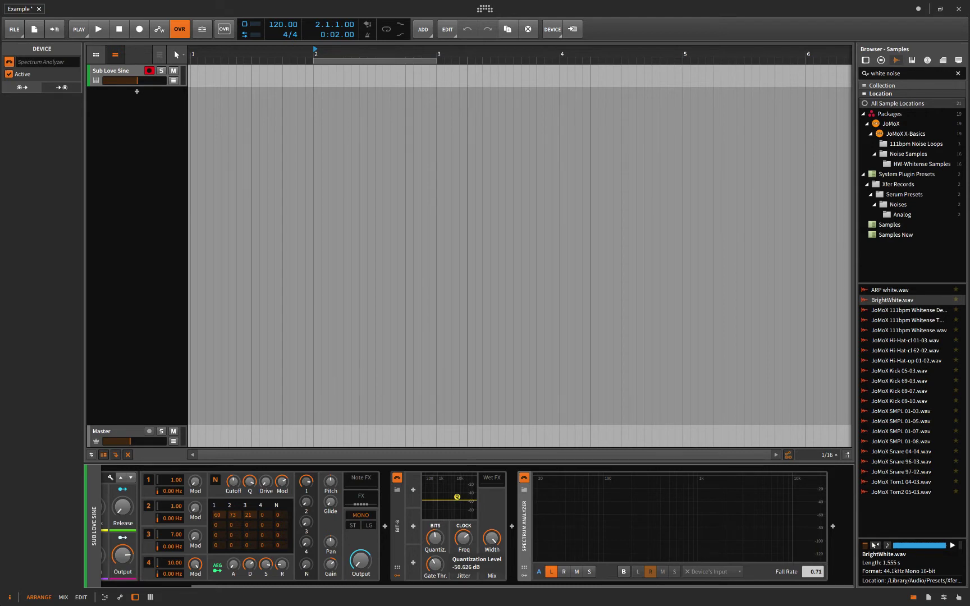
pyautogui.moveTo(435, 539); pyautogui.dragTo(435, 539)
pyautogui.moveTo(435, 541); pyautogui.dragTo(436, 545)
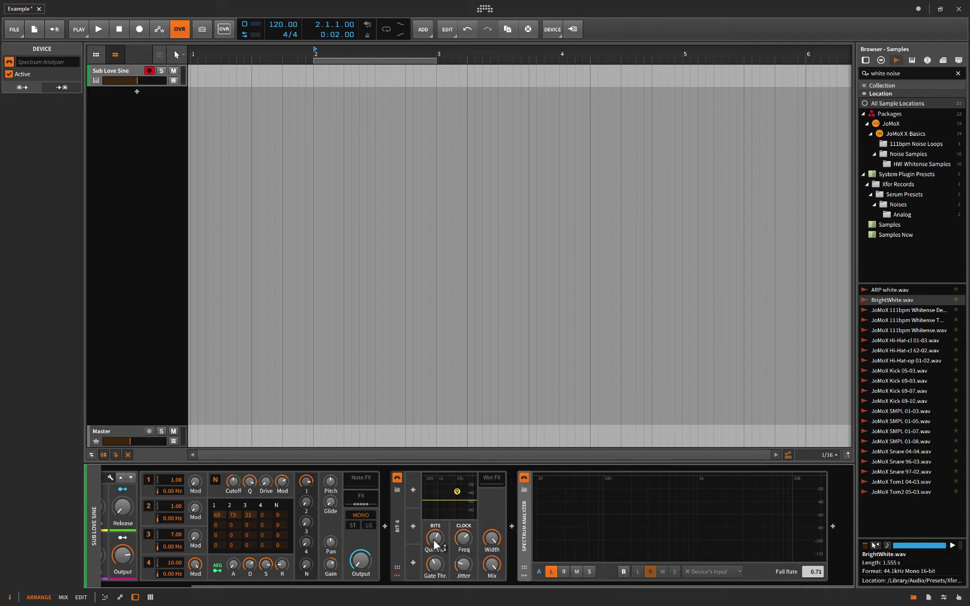
pyautogui.moveTo(436, 545)
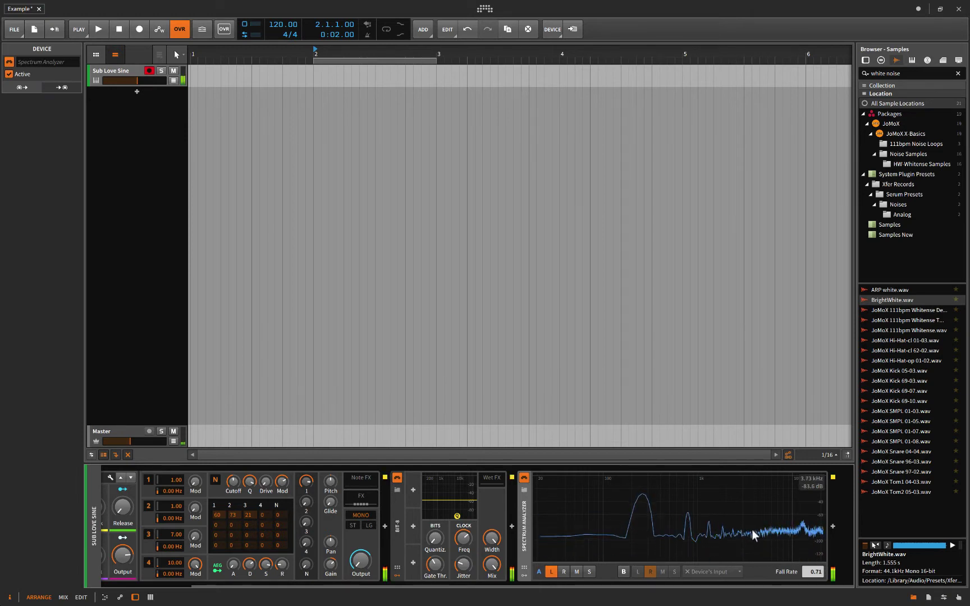
pyautogui.click(397, 478)
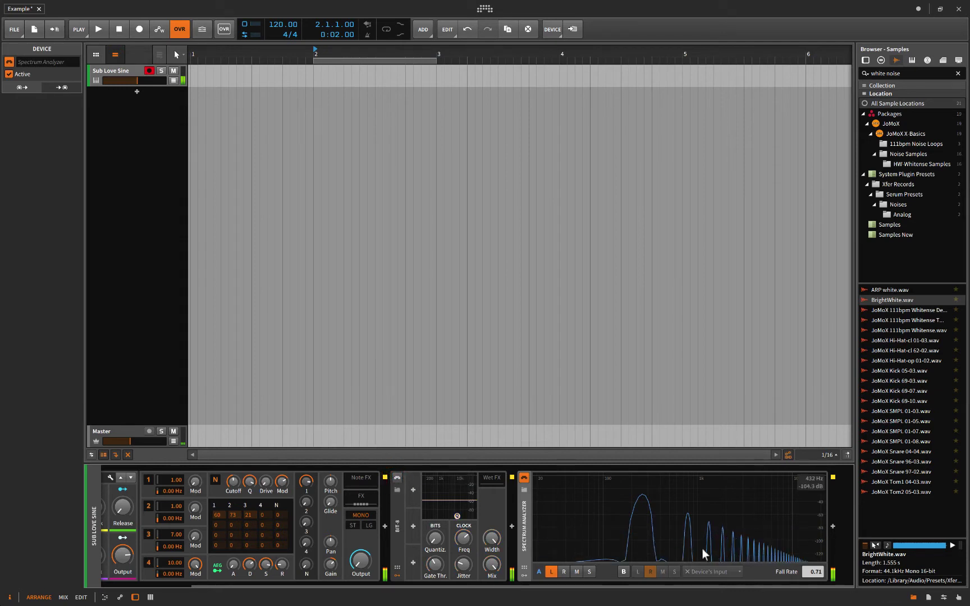
pyautogui.click(396, 477)
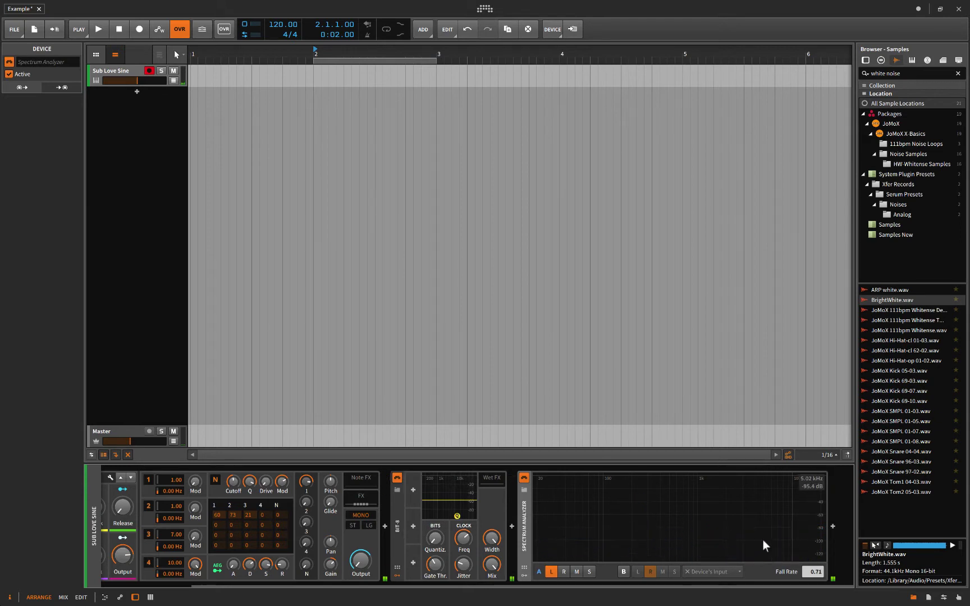
# Step: Raise Bit-8's quantization level to its maximum, then back it off slightly
pyautogui.moveTo(435, 538); pyautogui.dragTo(435, 505)
pyautogui.moveTo(435, 539)
pyautogui.mouseDown()
pyautogui.moveTo(435, 562)
pyautogui.moveTo(435, 539)
pyautogui.mouseUp()
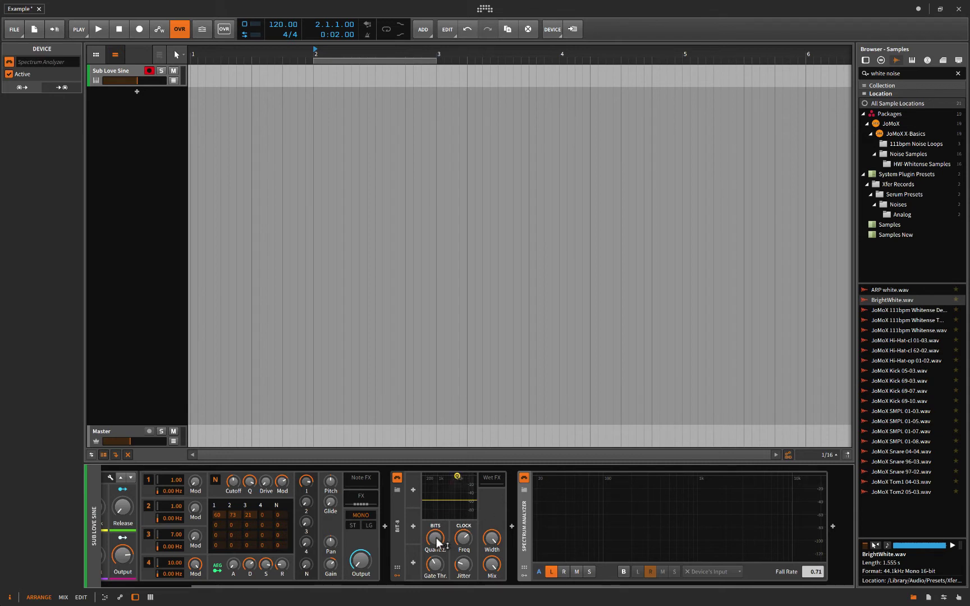
pyautogui.moveTo(435, 539)
pyautogui.mouseDown()
pyautogui.moveTo(435, 568)
pyautogui.moveTo(435, 520)
pyautogui.moveTo(436, 544)
pyautogui.mouseUp()
pyautogui.moveTo(435, 540)
# Step: Sweep Bit-8's gate threshold between its minimum and 0 dB, ending at the minimum
pyautogui.moveTo(435, 564)
pyautogui.mouseDown()
pyautogui.moveTo(435, 556)
pyautogui.moveTo(434, 569)
pyautogui.mouseUp()
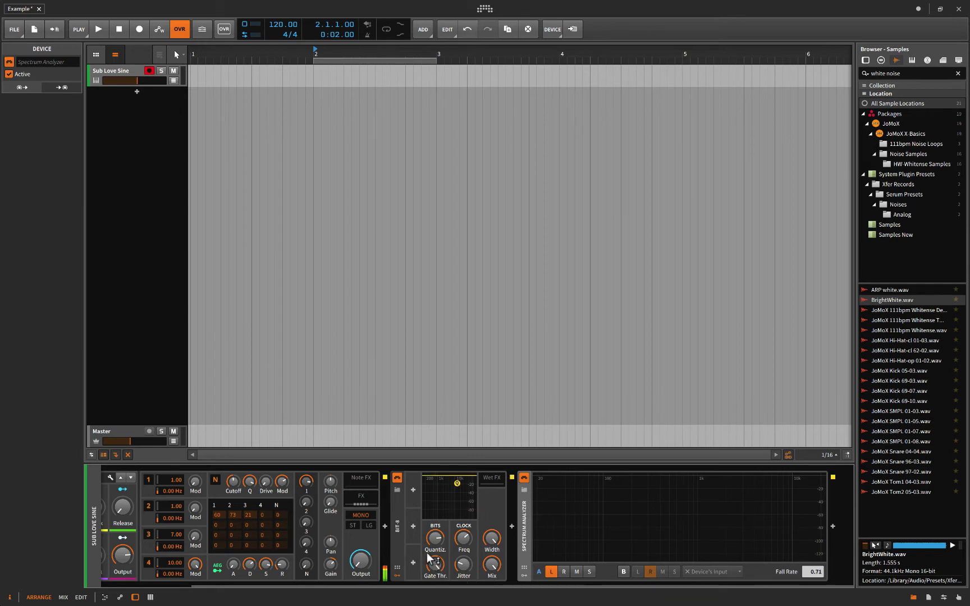
pyautogui.moveTo(429, 572)
pyautogui.mouseDown()
pyautogui.moveTo(429, 550)
pyautogui.moveTo(435, 564)
pyautogui.mouseUp()
pyautogui.click(433, 566)
pyautogui.moveTo(432, 566); pyautogui.dragTo(432, 595)
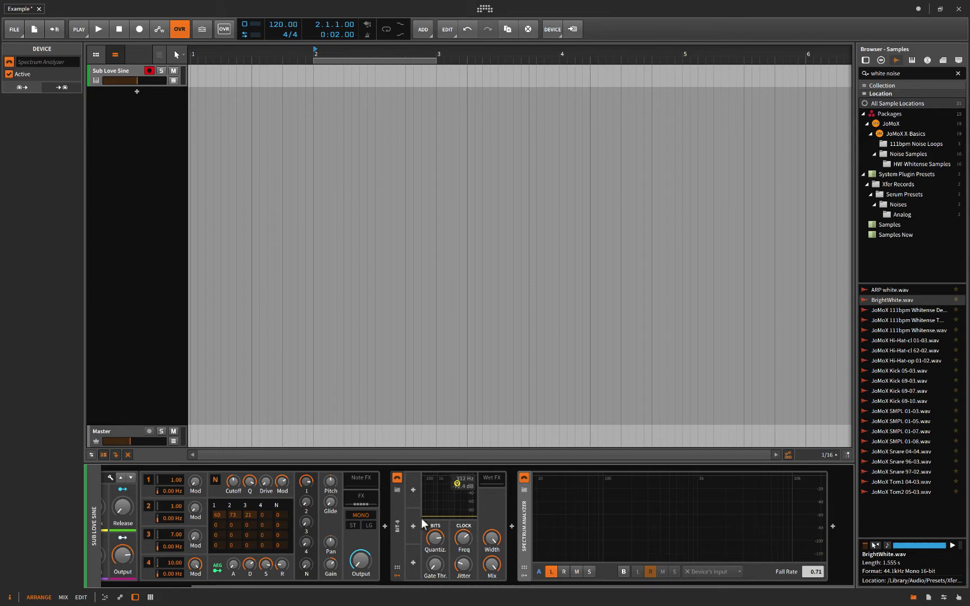
pyautogui.moveTo(434, 566); pyautogui.dragTo(434, 503)
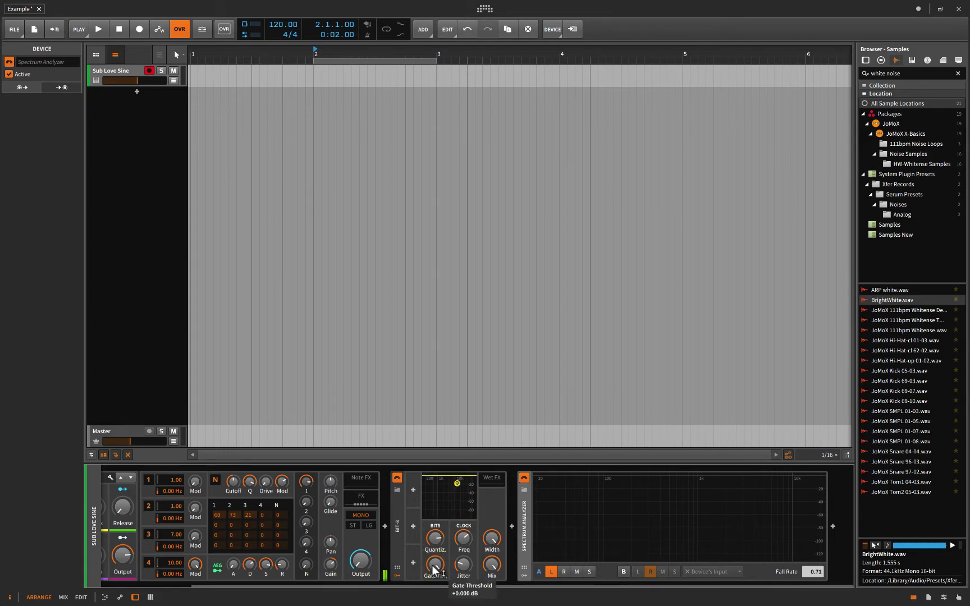
pyautogui.moveTo(434, 570)
pyautogui.mouseDown()
pyautogui.moveTo(434, 605)
pyautogui.moveTo(434, 570)
pyautogui.mouseUp()
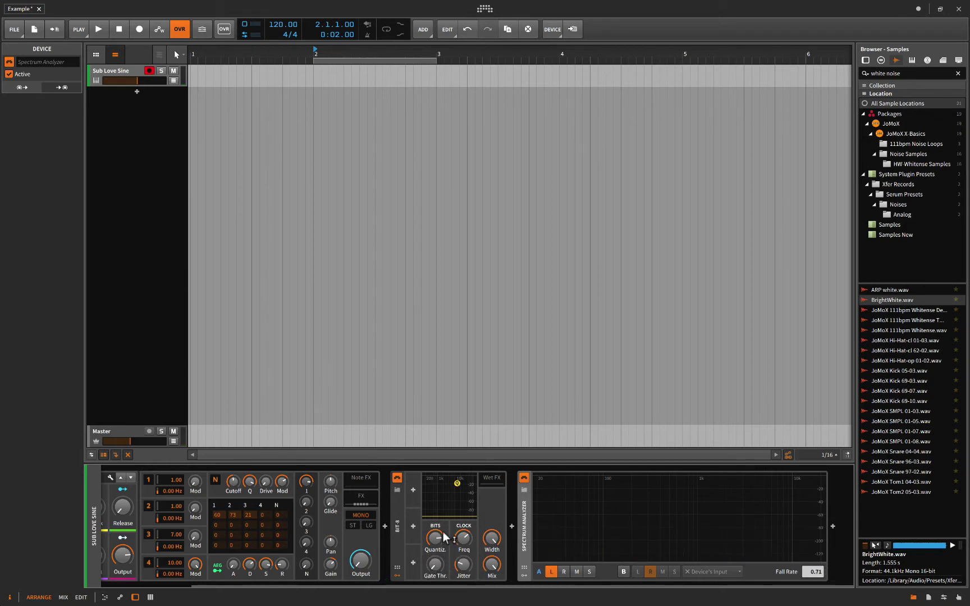
# Step: Set Bit-8's quantization level to 0 dB and raise its gate threshold to the maximum
pyautogui.moveTo(430, 545); pyautogui.dragTo(429, 546)
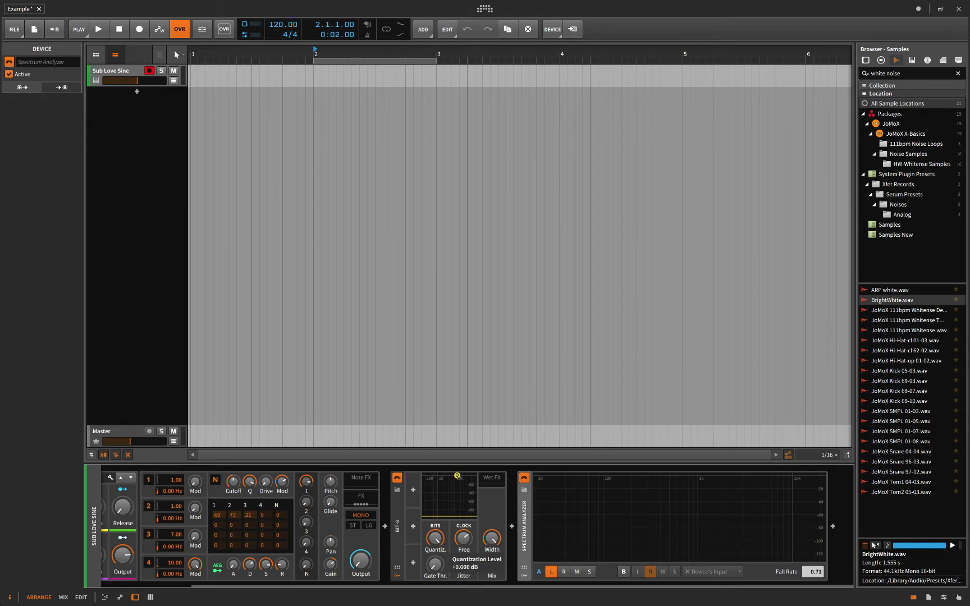
pyautogui.moveTo(430, 546); pyautogui.dragTo(430, 545)
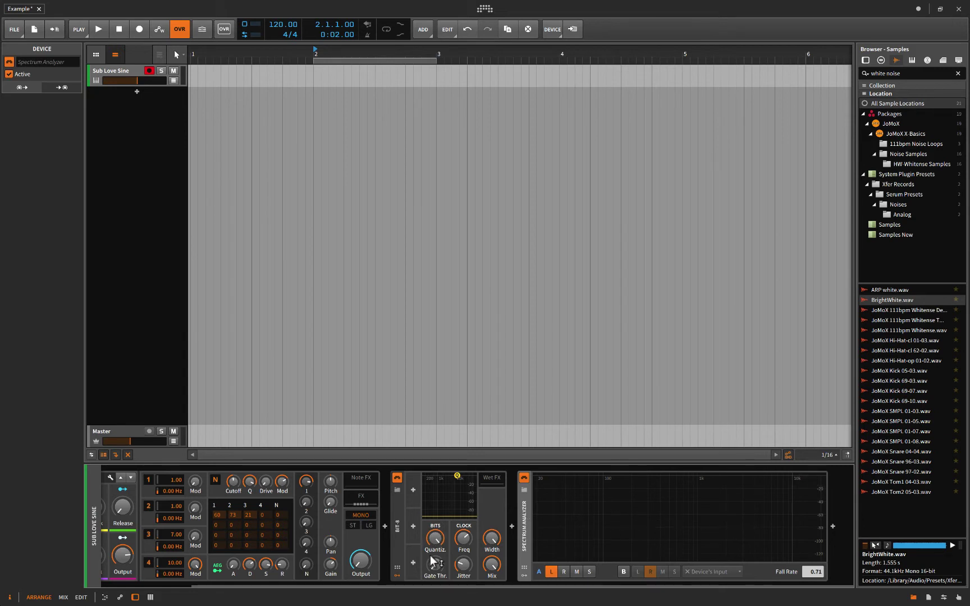
pyautogui.moveTo(433, 542); pyautogui.dragTo(437, 567)
# Step: Try high jitter values of about 91% on Bit-8 and lower its clock frequency to near the bottom of the range
pyautogui.moveTo(462, 567); pyautogui.dragTo(462, 555)
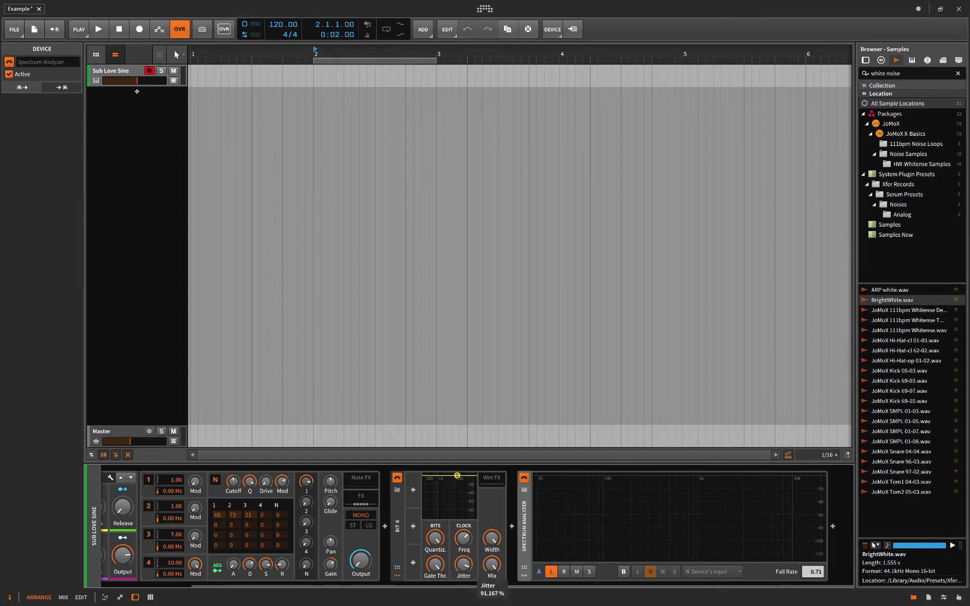
pyautogui.moveTo(462, 555)
pyautogui.mouseDown()
pyautogui.moveTo(463, 582)
pyautogui.moveTo(463, 556)
pyautogui.mouseUp()
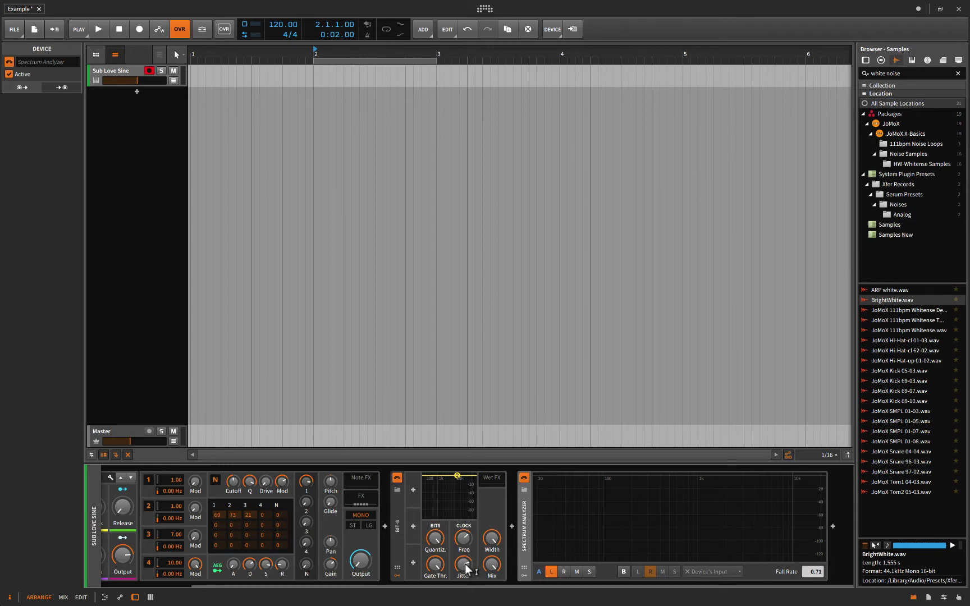
pyautogui.moveTo(464, 543)
pyautogui.mouseDown()
pyautogui.moveTo(463, 527)
pyautogui.moveTo(464, 536)
pyautogui.mouseUp()
pyautogui.moveTo(441, 477)
pyautogui.mouseDown()
pyautogui.moveTo(469, 476)
pyautogui.moveTo(458, 476)
pyautogui.mouseUp()
pyautogui.moveTo(463, 540); pyautogui.dragTo(462, 560)
pyautogui.moveTo(465, 571)
pyautogui.moveTo(460, 568)
pyautogui.mouseDown()
pyautogui.moveTo(460, 542)
pyautogui.moveTo(460, 567)
pyautogui.mouseUp()
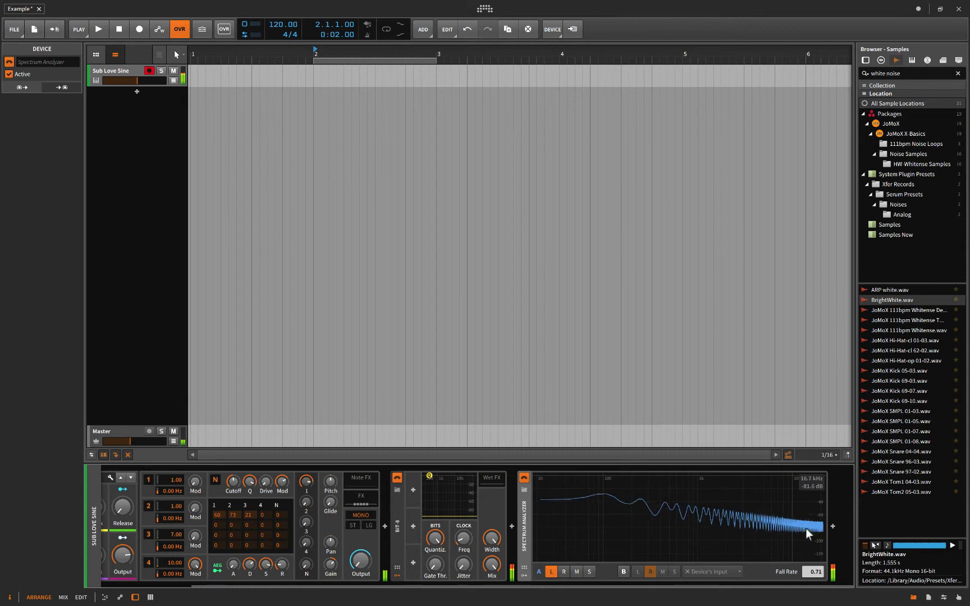
# Step: Turn Bit-8's jitter up to the maximum and raise its clock frequency back above the middle of the range
pyautogui.moveTo(463, 565); pyautogui.dragTo(464, 539)
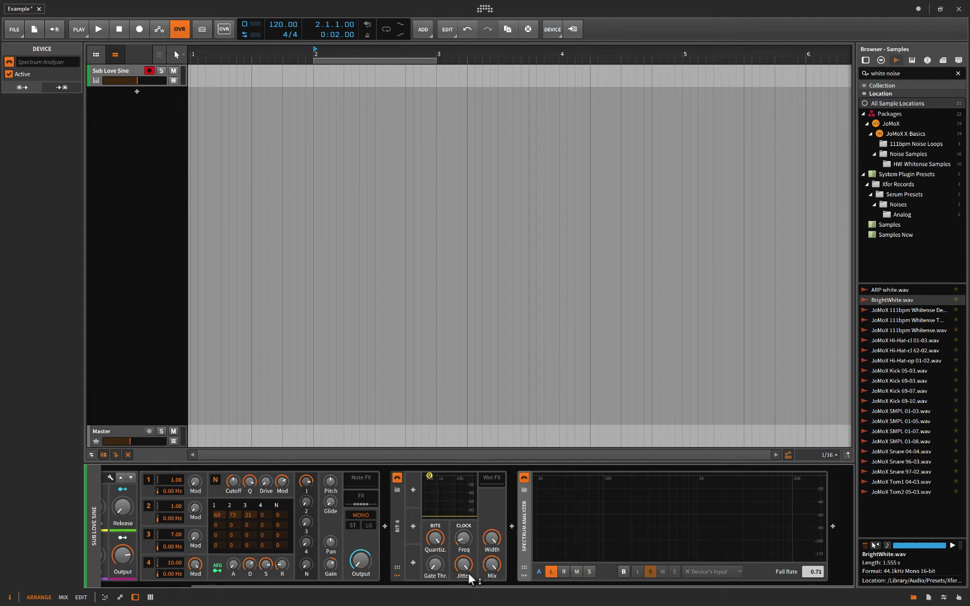
pyautogui.moveTo(469, 574)
pyautogui.moveTo(466, 570)
pyautogui.mouseDown()
pyautogui.moveTo(466, 596)
pyautogui.moveTo(465, 569)
pyautogui.mouseUp()
pyautogui.moveTo(434, 537); pyautogui.dragTo(435, 579)
pyautogui.moveTo(467, 544); pyautogui.dragTo(467, 520)
pyautogui.moveTo(465, 571); pyautogui.dragTo(472, 552)
# Step: Delete the Spectrum Analyzer from the end of the device chain
pyautogui.moveTo(423, 530)
pyautogui.moveTo(462, 550)
pyautogui.press('Delete')
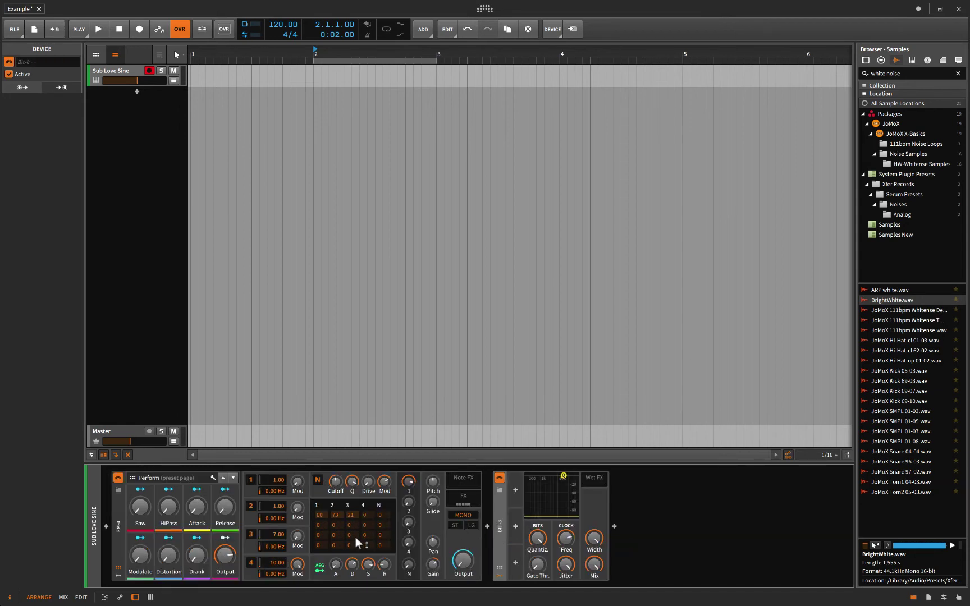
# Step: Compare the sound with Bit-8 bypassed and active, then raise its gate threshold to about midway and lower its clock frequency
pyautogui.click(500, 479)
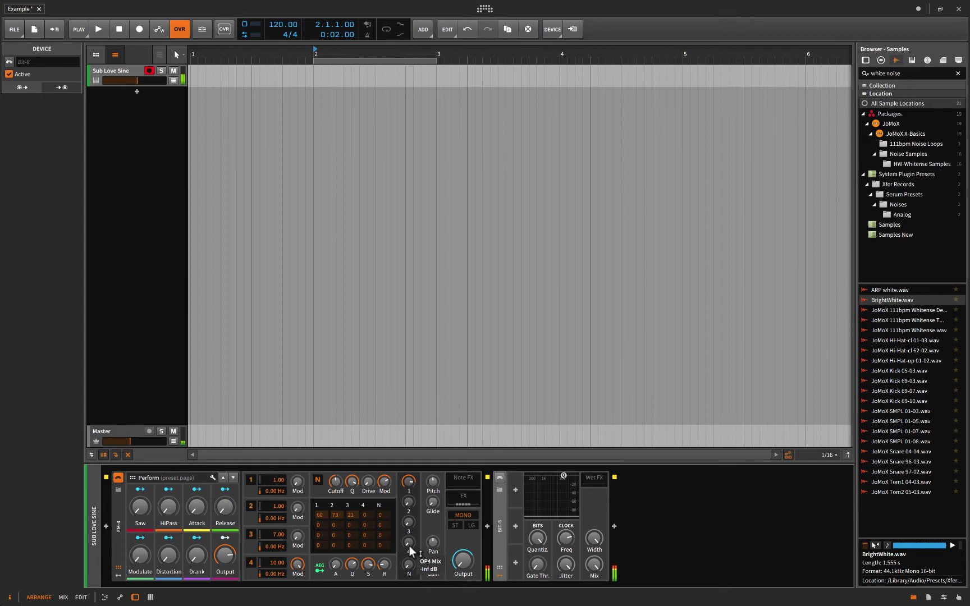
pyautogui.click(498, 477)
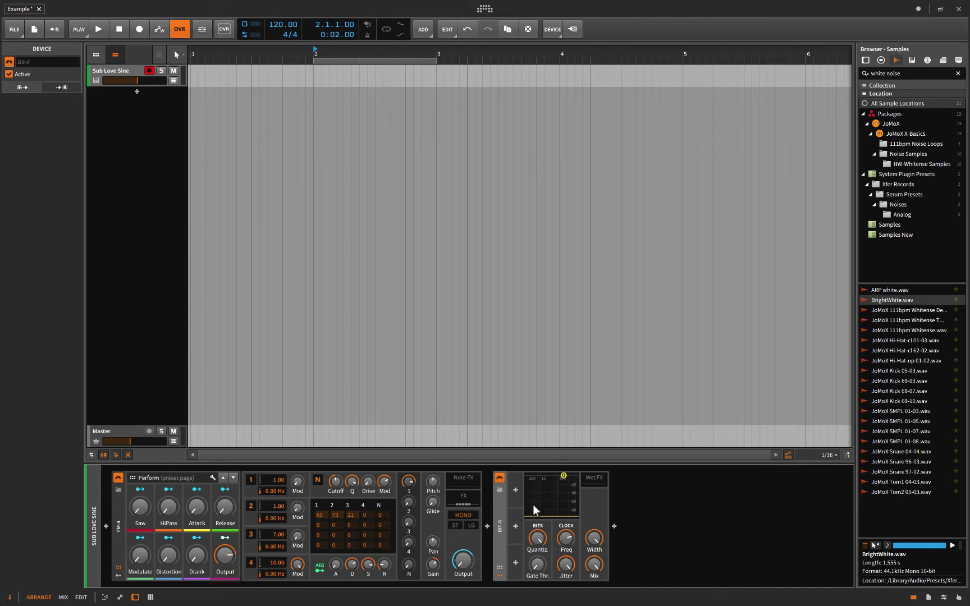
pyautogui.moveTo(538, 567)
pyautogui.mouseDown()
pyautogui.moveTo(537, 550)
pyautogui.moveTo(566, 542)
pyautogui.moveTo(566, 578)
pyautogui.moveTo(570, 570)
pyautogui.mouseUp()
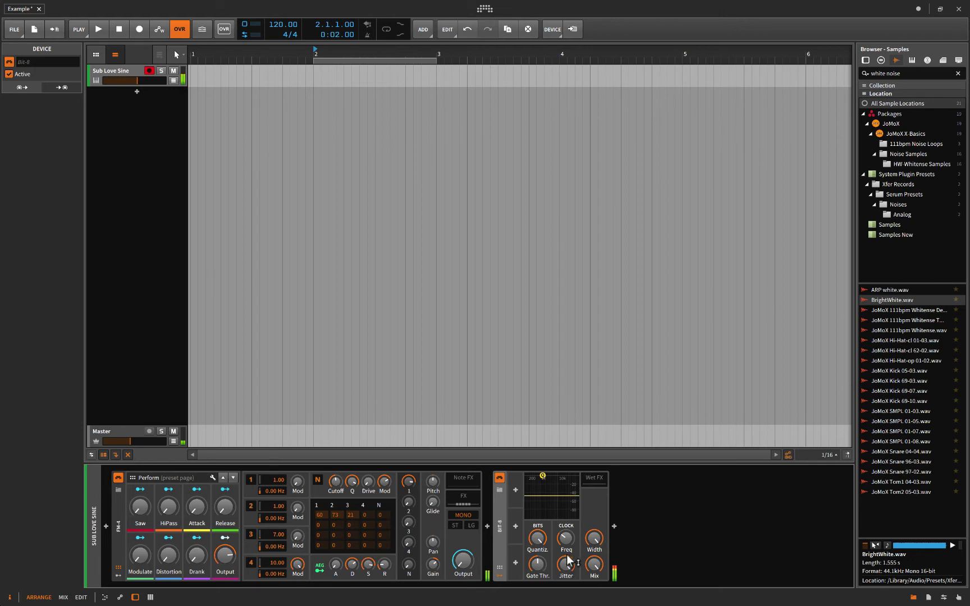
# Step: Insert a Ladder filter from the EQ collection after Bit-8 in the device chain
pyautogui.moveTo(553, 552)
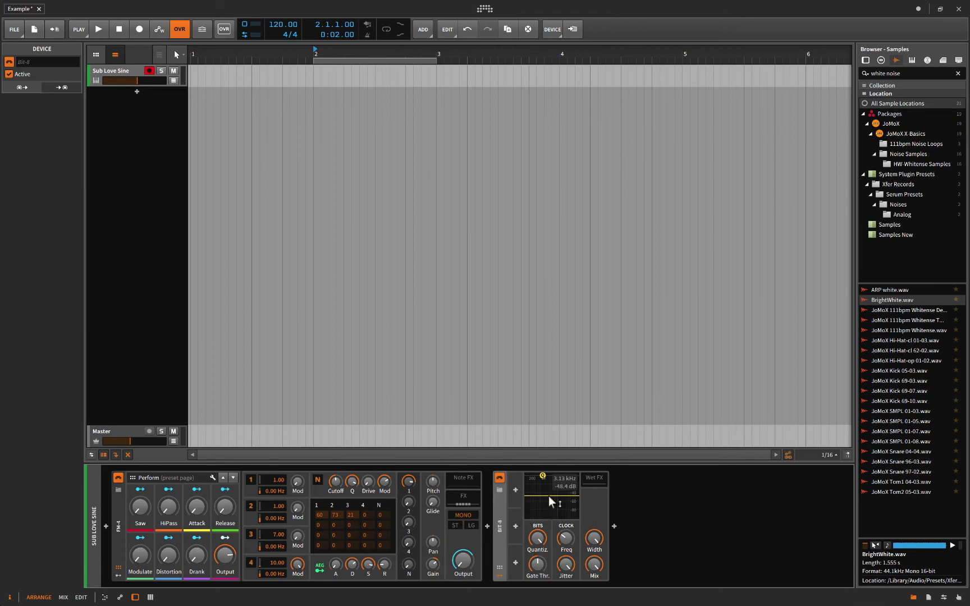
pyautogui.click(614, 526)
pyautogui.click(527, 164)
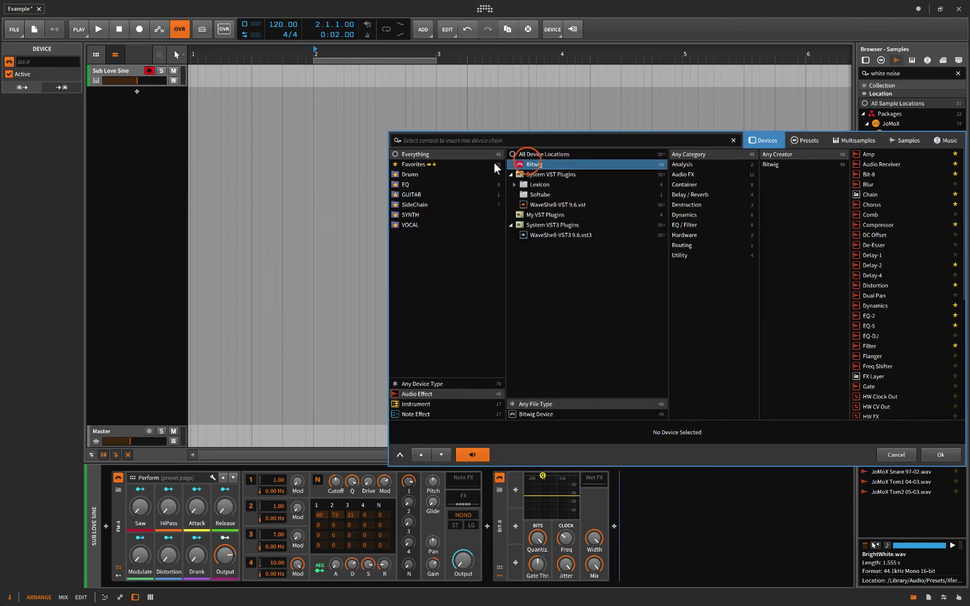
pyautogui.click(407, 185)
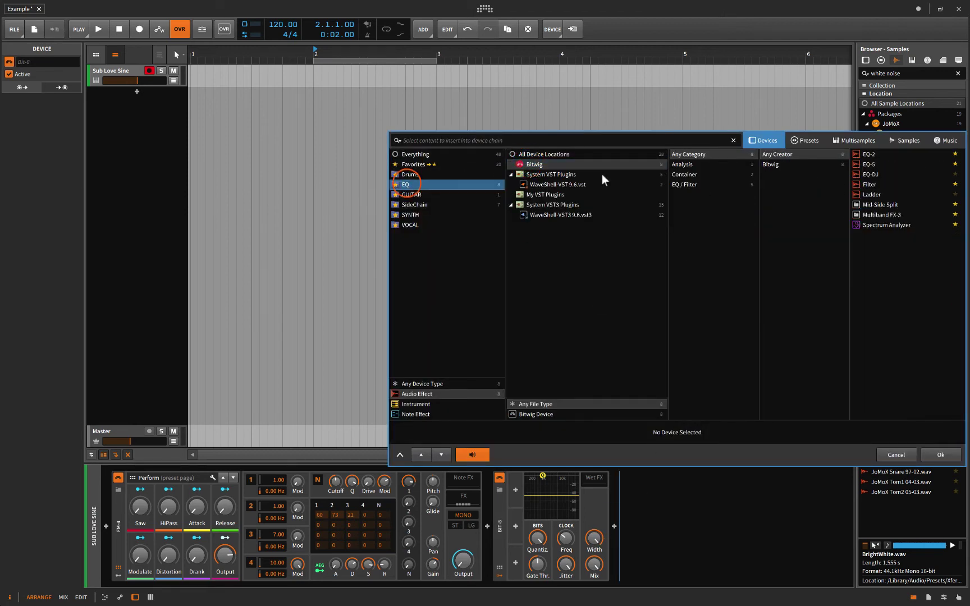
pyautogui.click(868, 194)
pyautogui.click(925, 455)
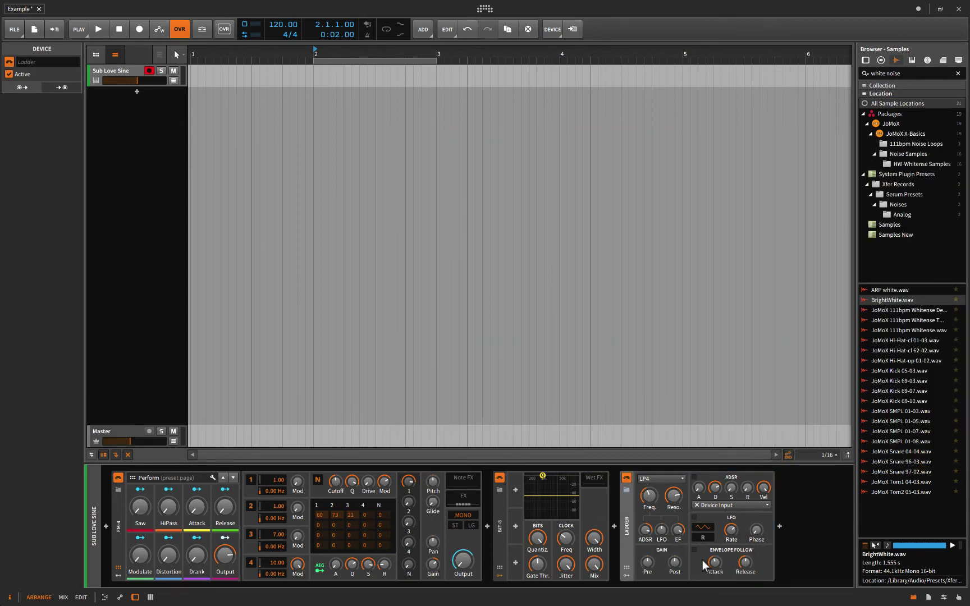
# Step: Insert a Filter device from the EQ collection after the Ladder and deactivate it
pyautogui.click(780, 526)
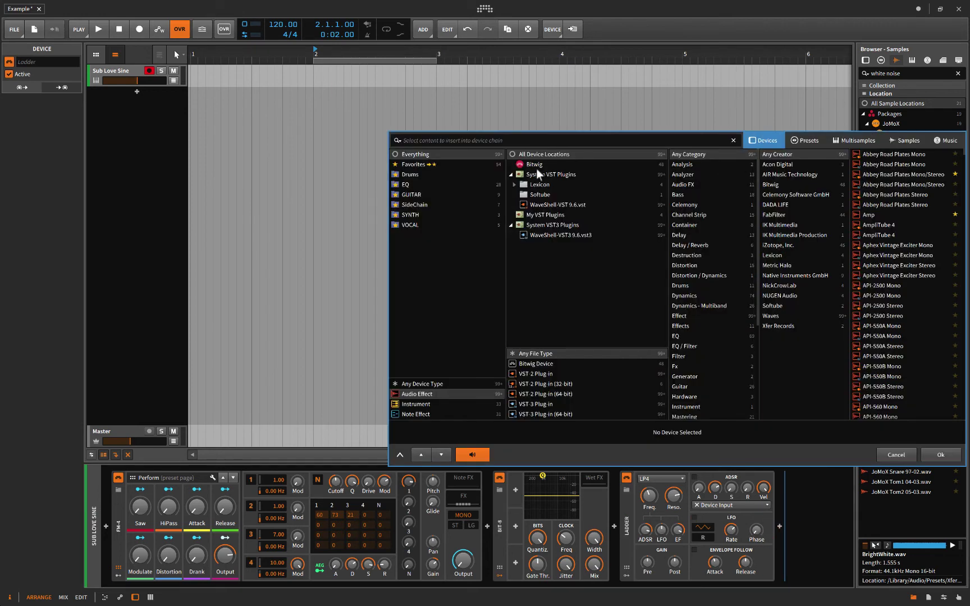
pyautogui.click(405, 184)
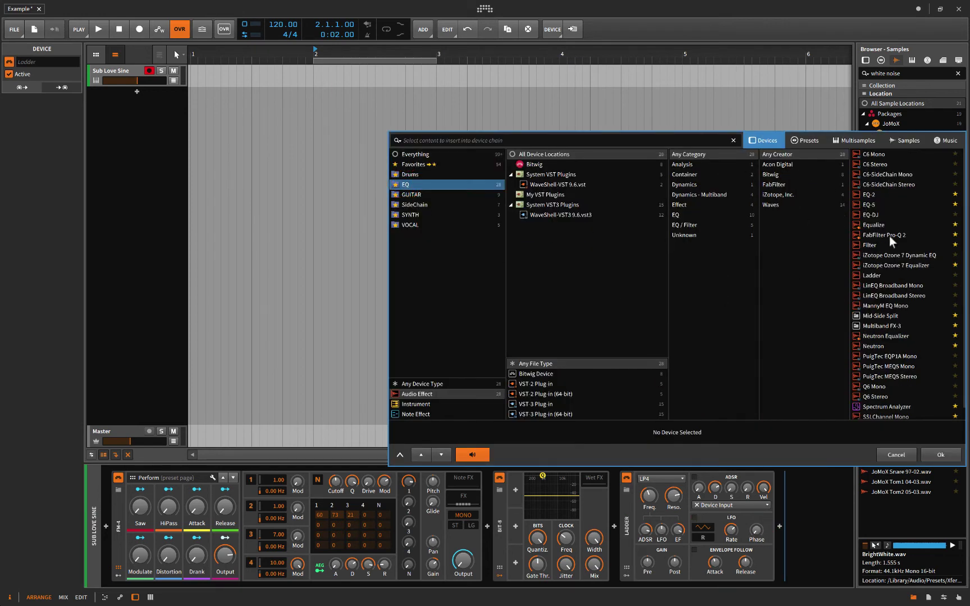
pyautogui.click(874, 246)
pyautogui.click(939, 453)
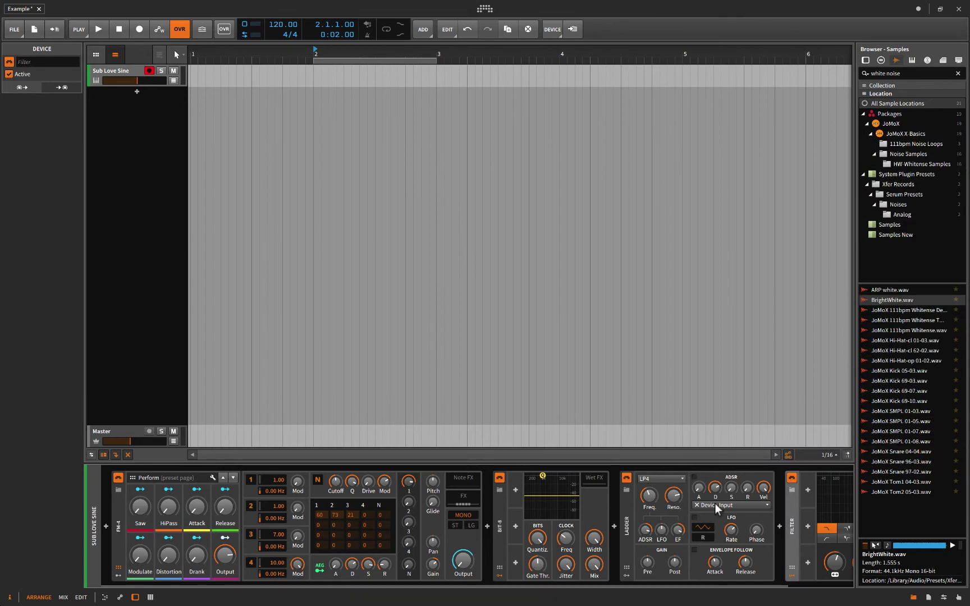
pyautogui.click(718, 478)
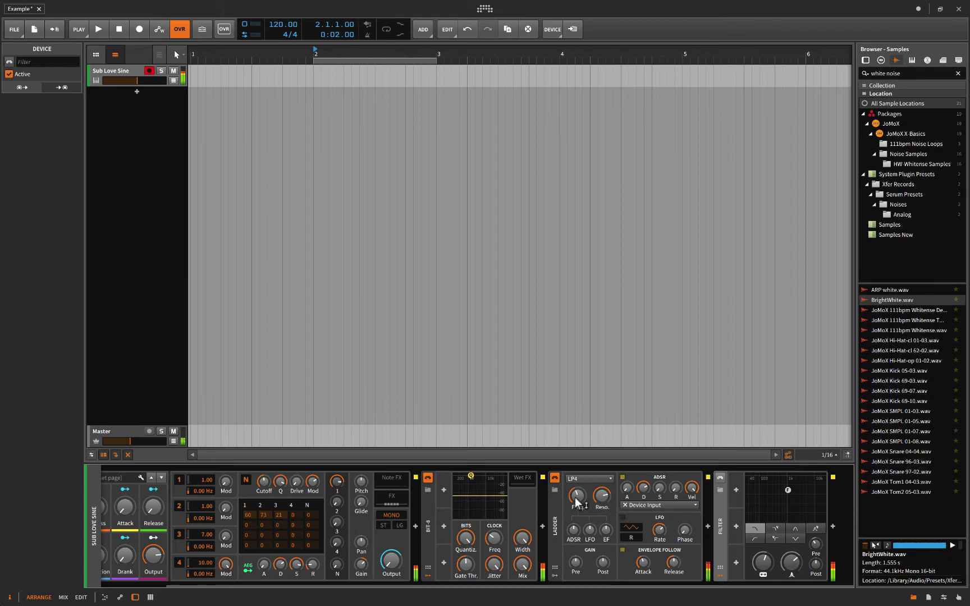
# Step: Adjust the Ladder's frequency and resonance along with Bit-8's quantization and clock frequency, finishing by raising the Ladder's frequency
pyautogui.moveTo(576, 501)
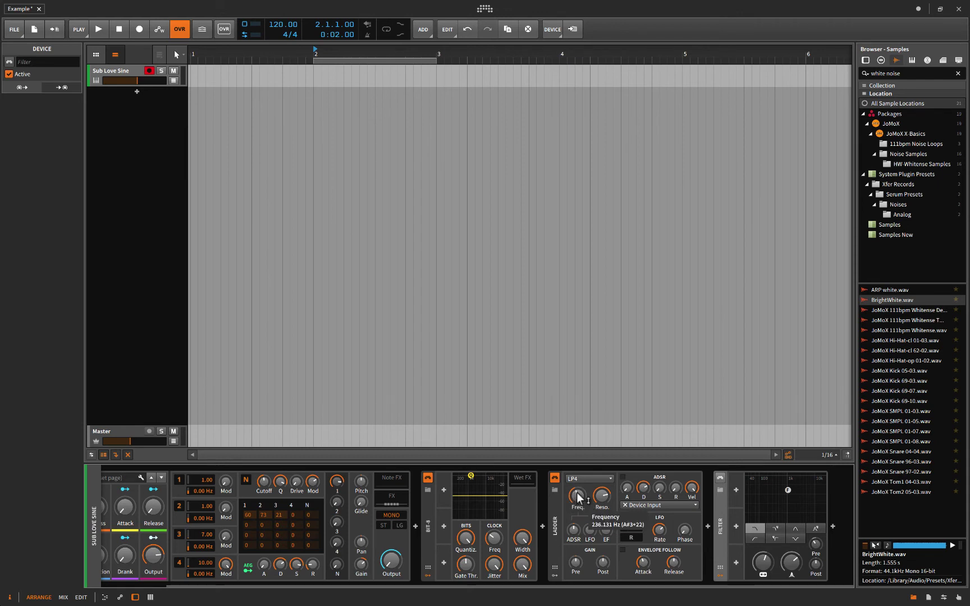
pyautogui.moveTo(574, 494); pyautogui.dragTo(601, 492)
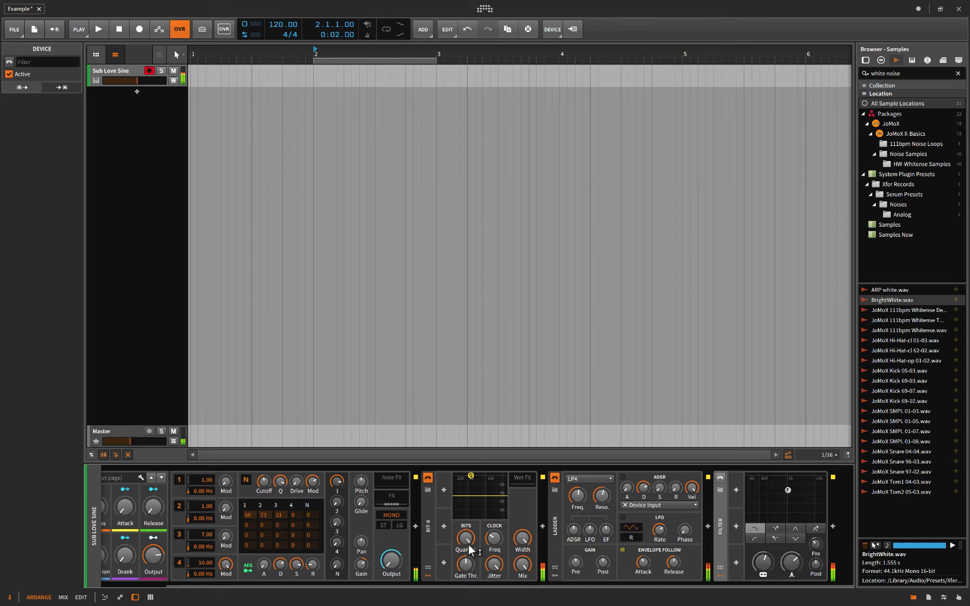
pyautogui.moveTo(466, 538); pyautogui.dragTo(494, 536)
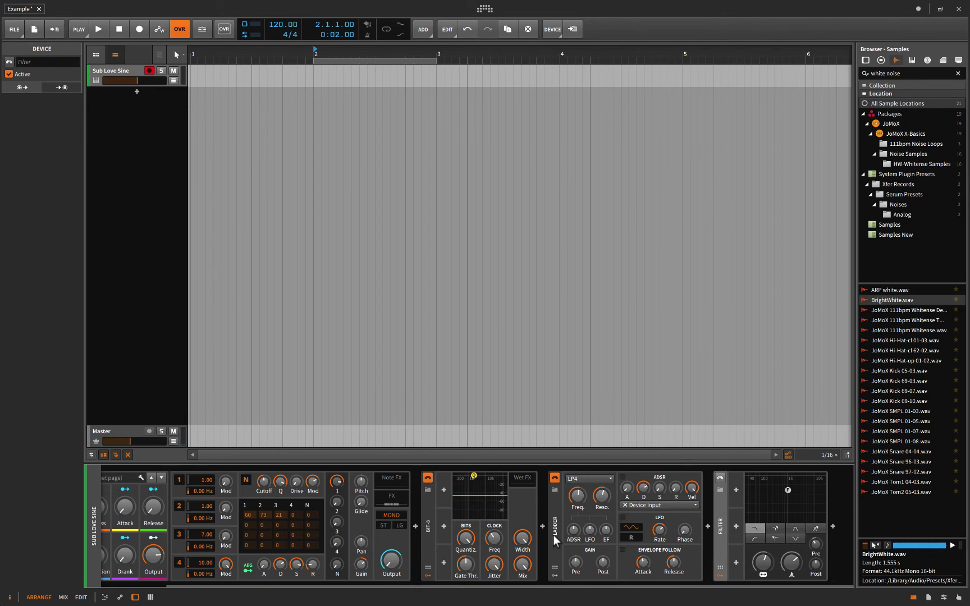
pyautogui.moveTo(577, 497); pyautogui.dragTo(578, 473)
# Step: Add an ADSR modulator to the Ladder filter
pyautogui.click(555, 568)
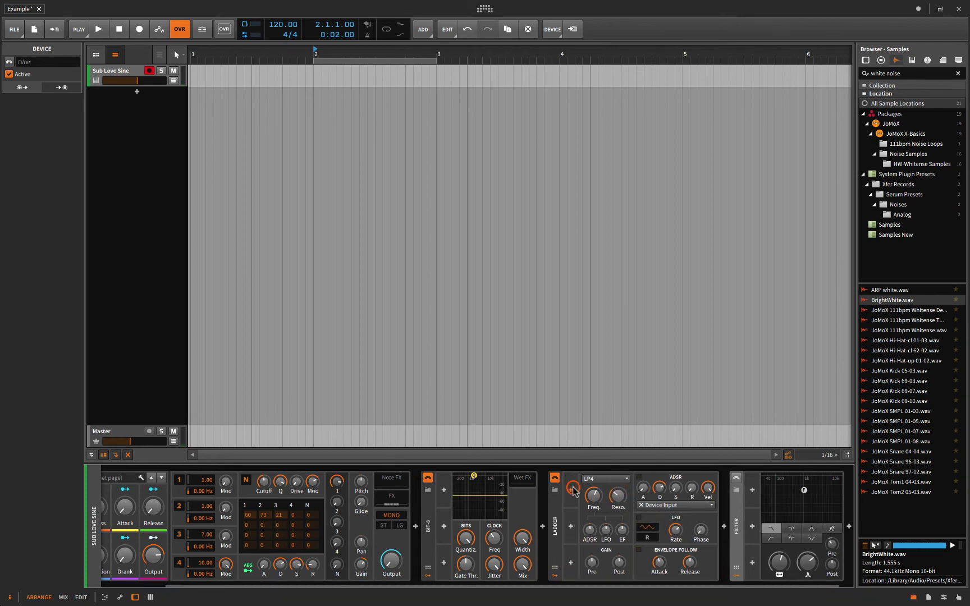
pyautogui.click(573, 490)
pyautogui.click(874, 166)
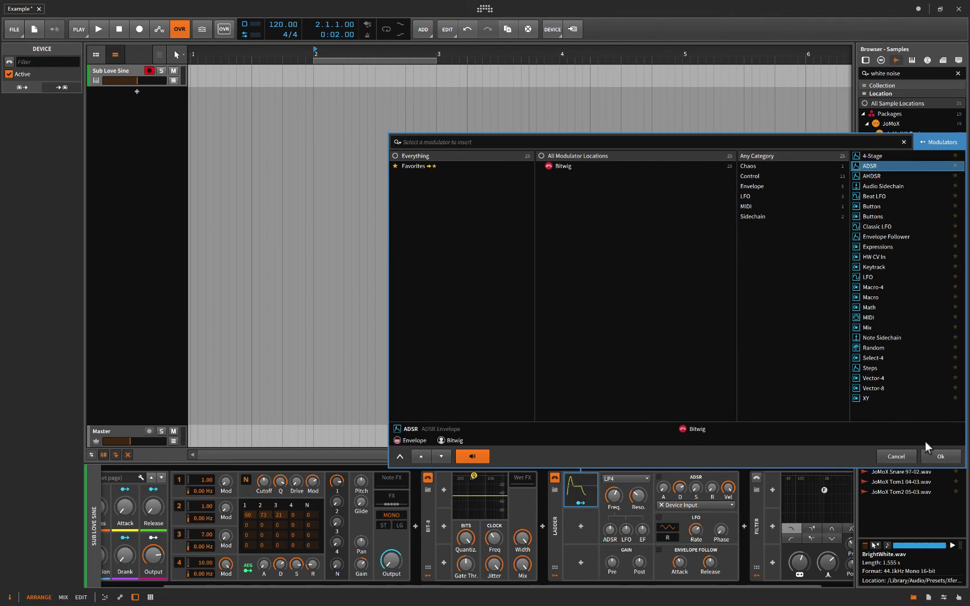
pyautogui.click(937, 454)
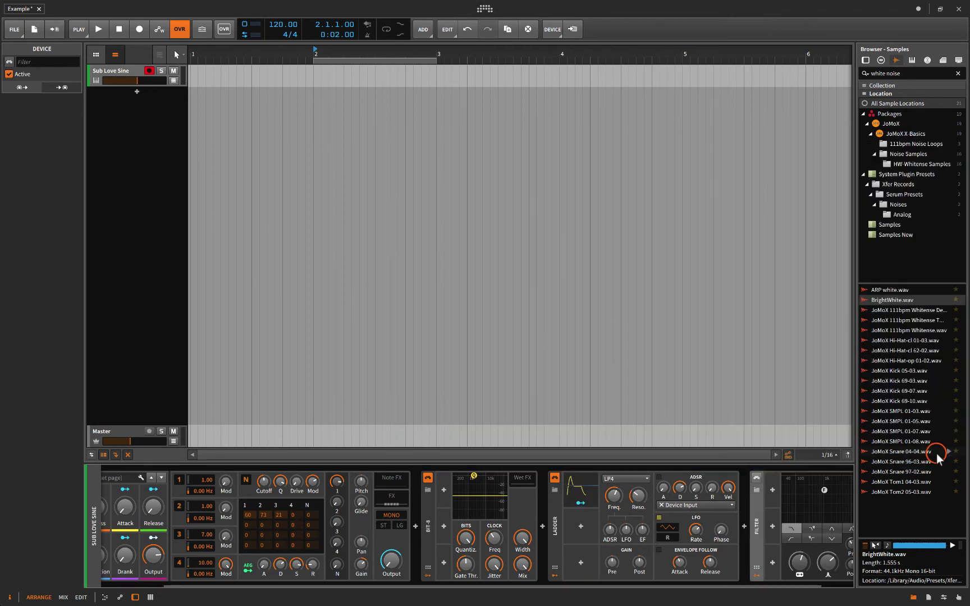
# Step: Shape the Ladder's ADSR envelope with zero sustain, a shorter attack and a decay of about 33%
pyautogui.click(590, 488)
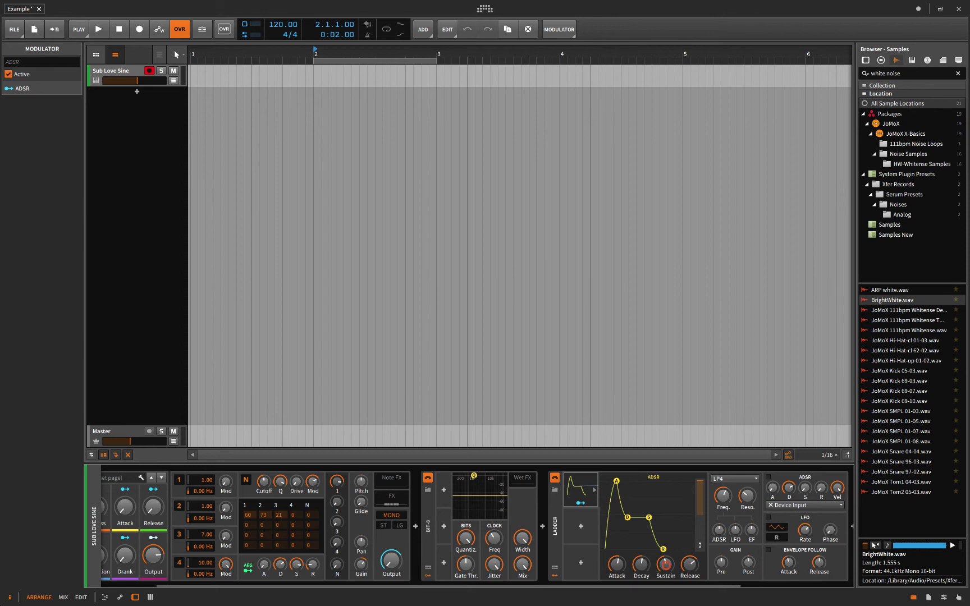
pyautogui.moveTo(666, 564); pyautogui.dragTo(666, 596)
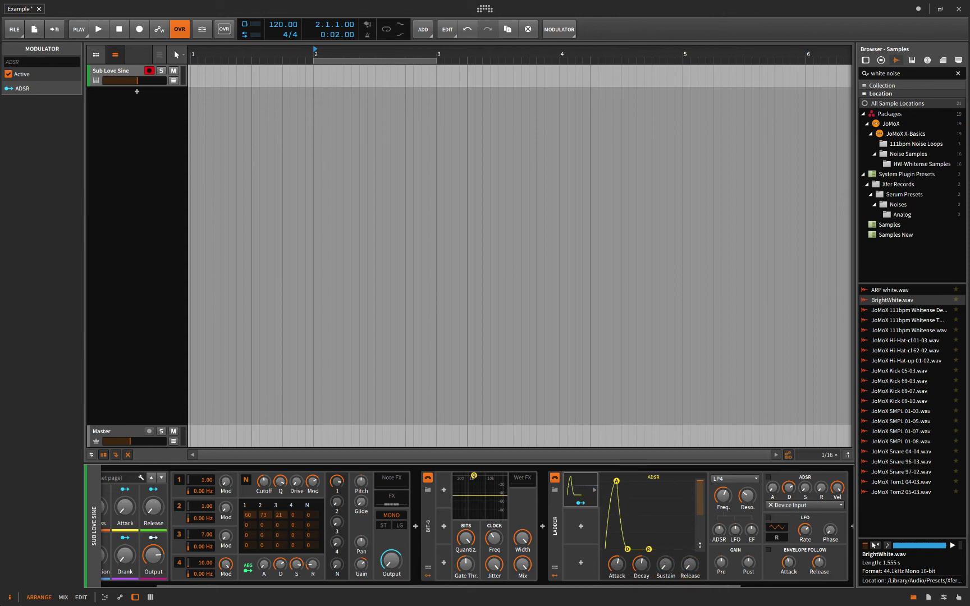
pyautogui.moveTo(617, 564); pyautogui.dragTo(642, 579)
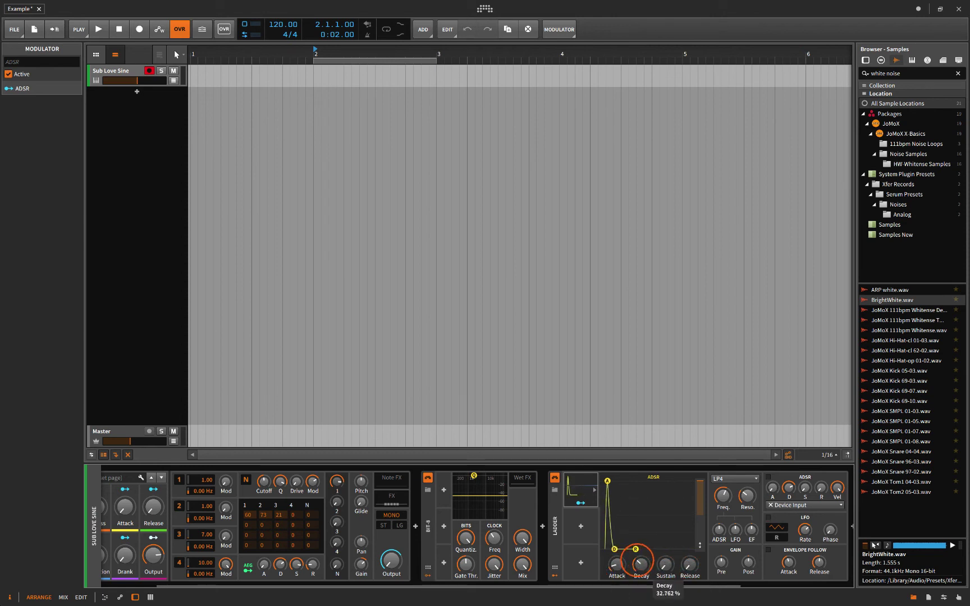
# Step: Assign the ADSR modulator to the Ladder's frequency with a modulation amount of 21.92
pyautogui.click(579, 504)
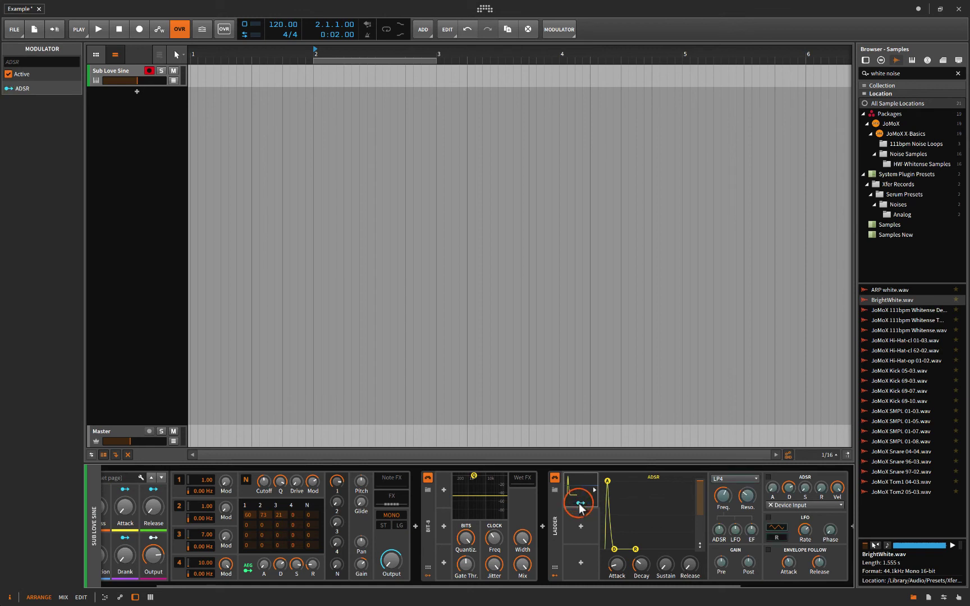
pyautogui.moveTo(723, 495); pyautogui.dragTo(724, 474)
pyautogui.click(582, 503)
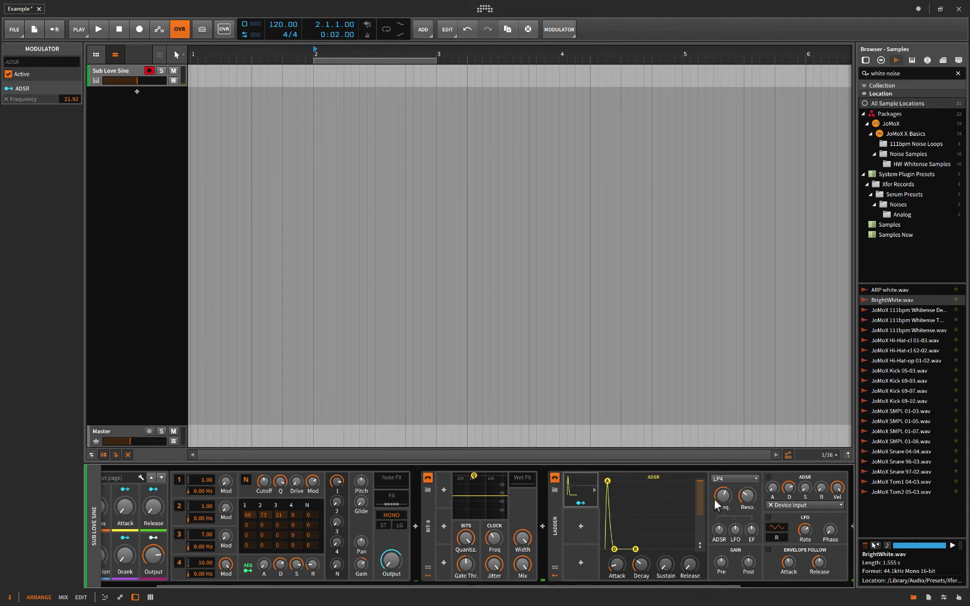
# Step: Fine-tune the attack and decay of the Ladder's envelope and raise its frequency modulation amount to 58.45
pyautogui.moveTo(620, 565); pyautogui.dragTo(620, 584)
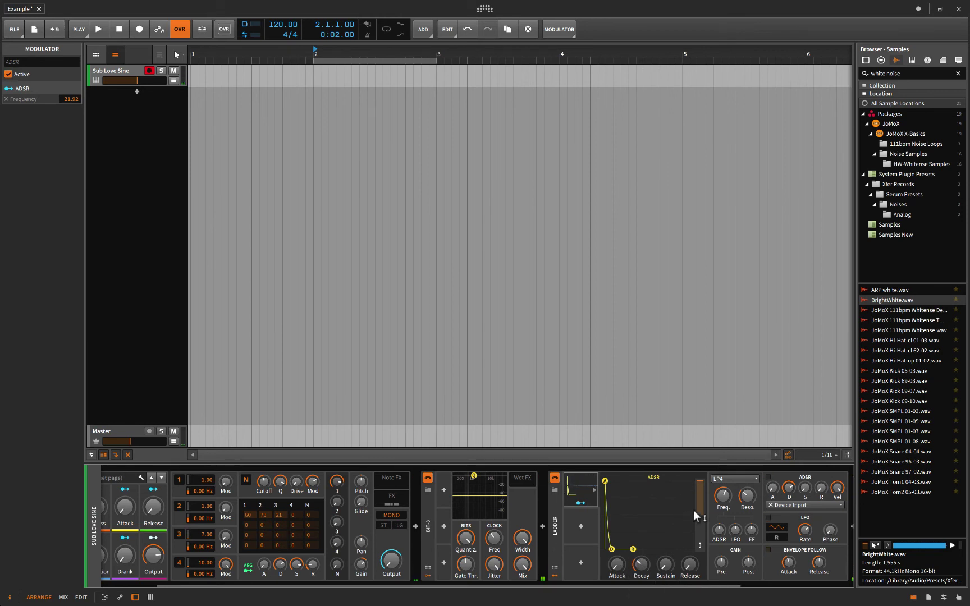
pyautogui.click(580, 503)
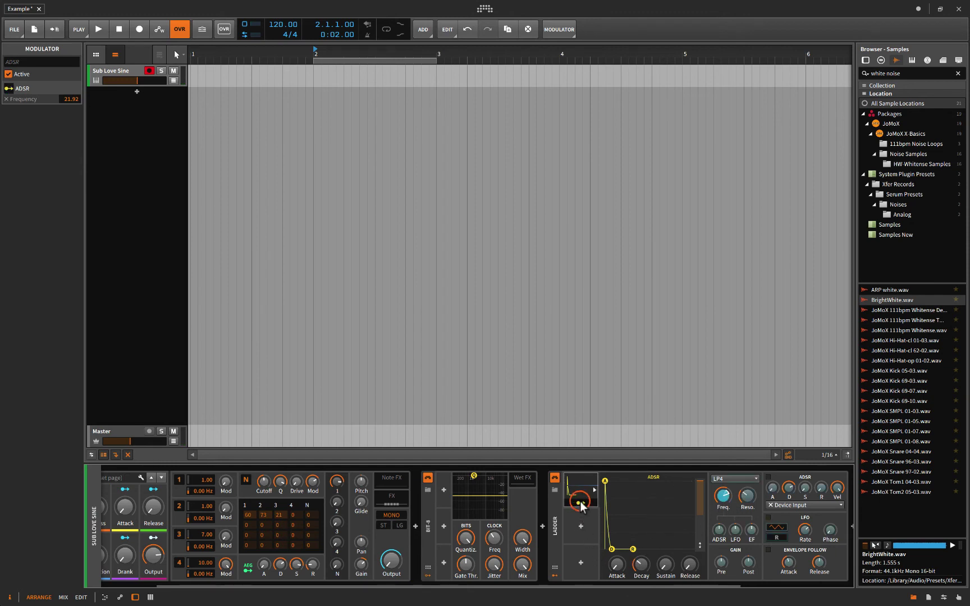
pyautogui.moveTo(714, 498); pyautogui.dragTo(714, 477)
pyautogui.click(578, 503)
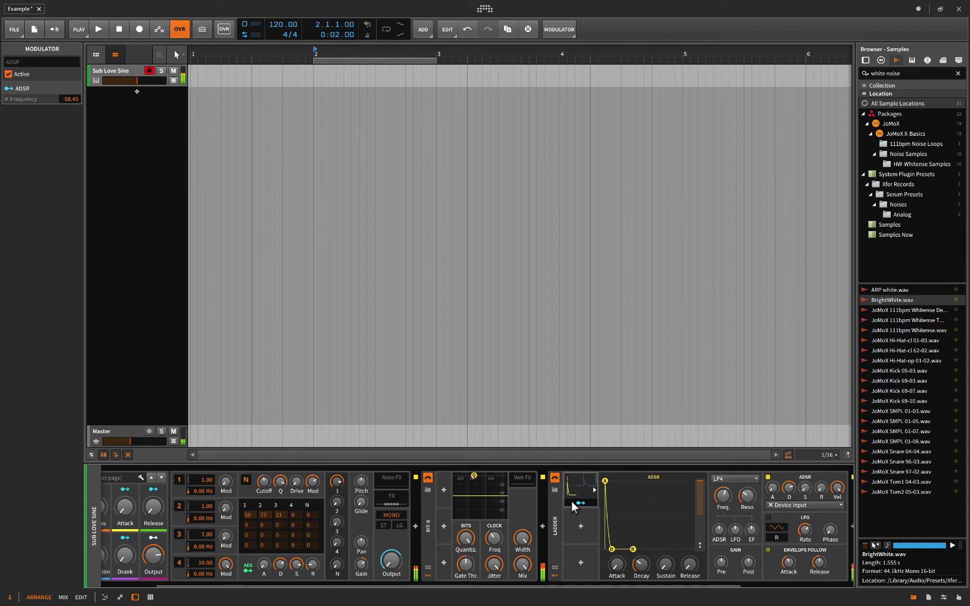
pyautogui.moveTo(625, 569); pyautogui.dragTo(641, 570)
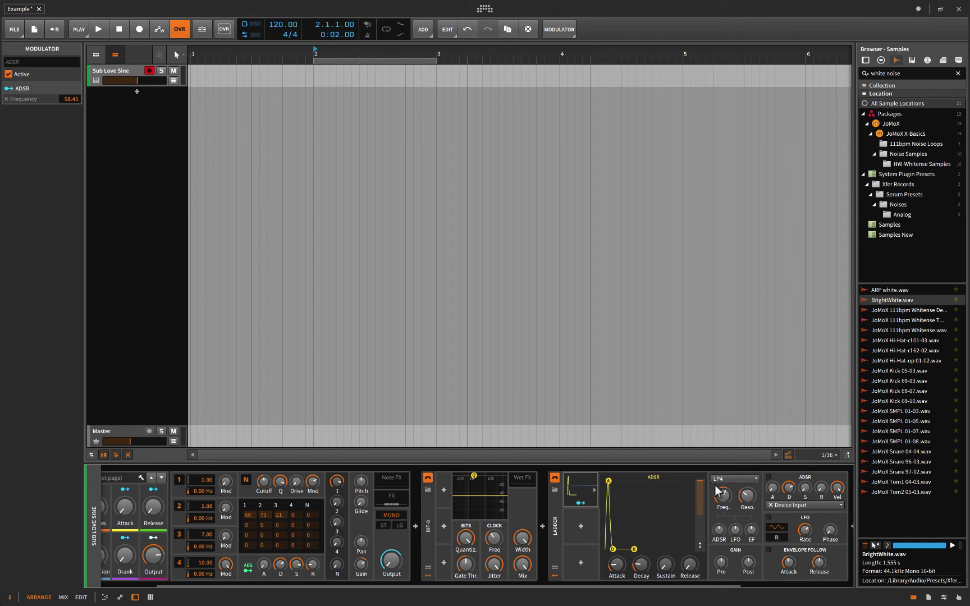
# Step: Delete the Ladder filter from the device chain
pyautogui.hscroll(3, 722, 524)
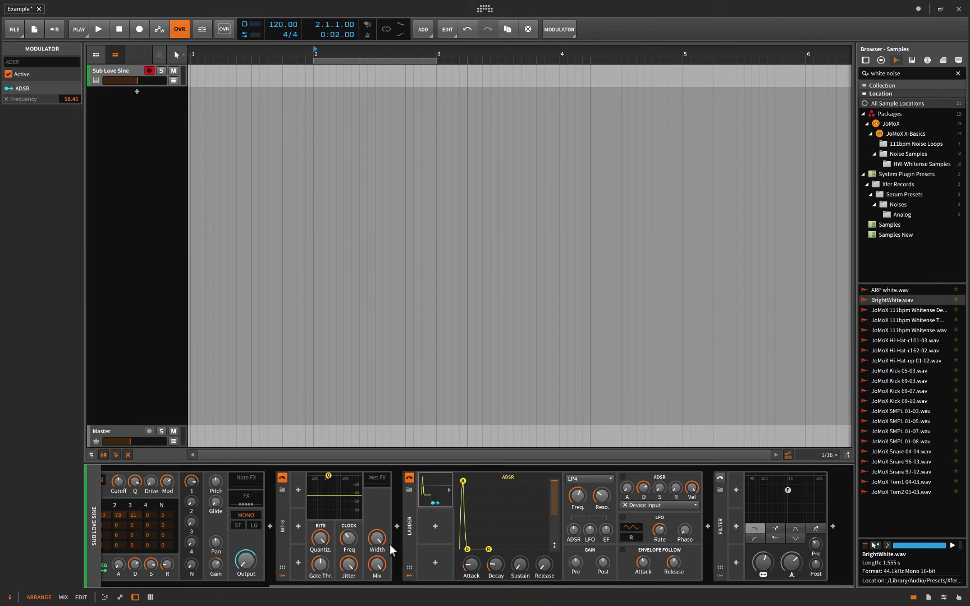
pyautogui.click(409, 531)
pyautogui.press('Delete')
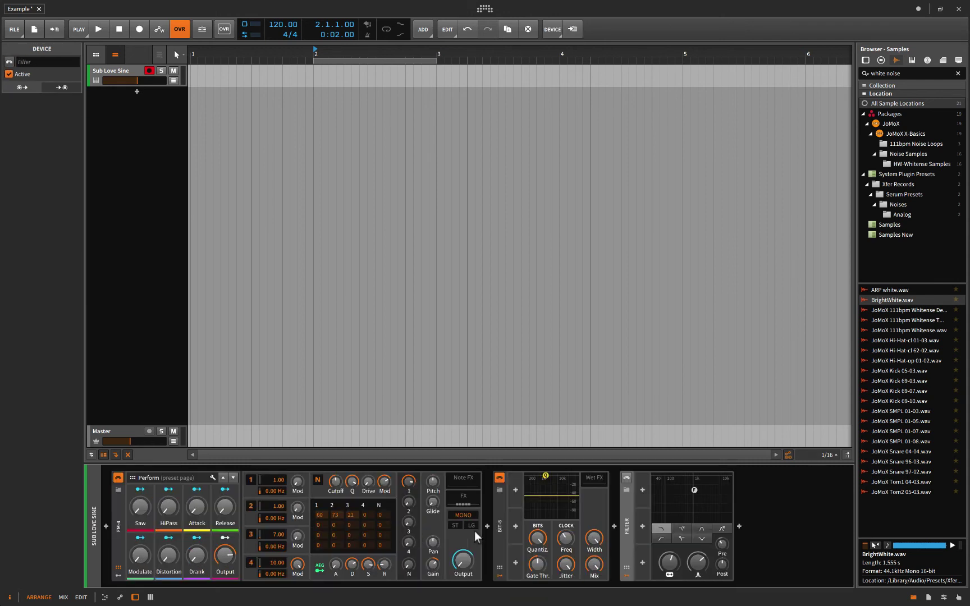
# Step: Activate the Filter device, lower its resonance and set its cutoff to about 432 Hz
pyautogui.click(627, 479)
pyautogui.moveTo(701, 563)
pyautogui.mouseDown()
pyautogui.moveTo(701, 584)
pyautogui.moveTo(672, 544)
pyautogui.moveTo(672, 573)
pyautogui.moveTo(697, 564)
pyautogui.moveTo(698, 575)
pyautogui.mouseUp()
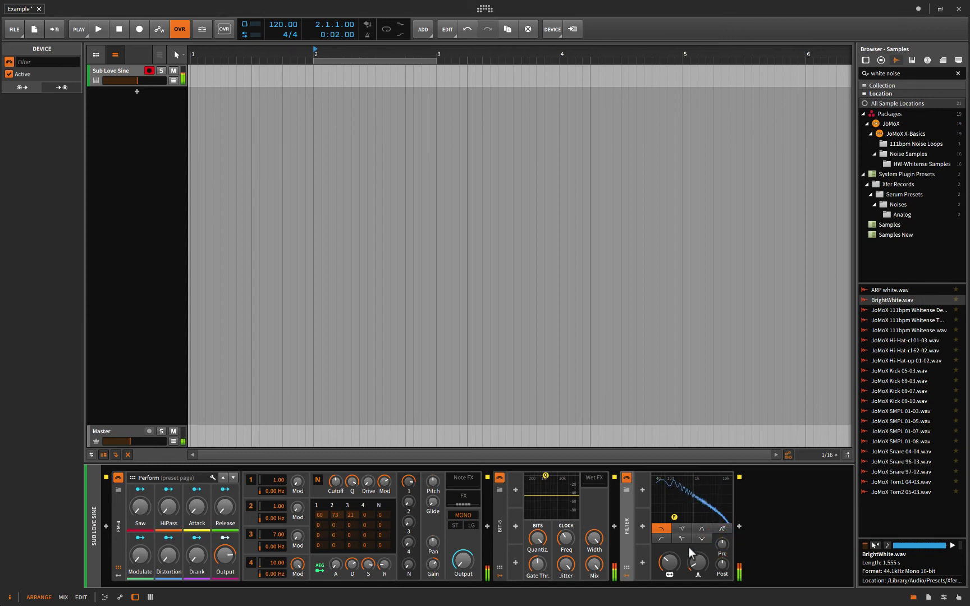
pyautogui.moveTo(669, 563)
pyautogui.mouseDown()
pyautogui.moveTo(669, 551)
pyautogui.moveTo(668, 567)
pyautogui.mouseUp()
pyautogui.moveTo(669, 567)
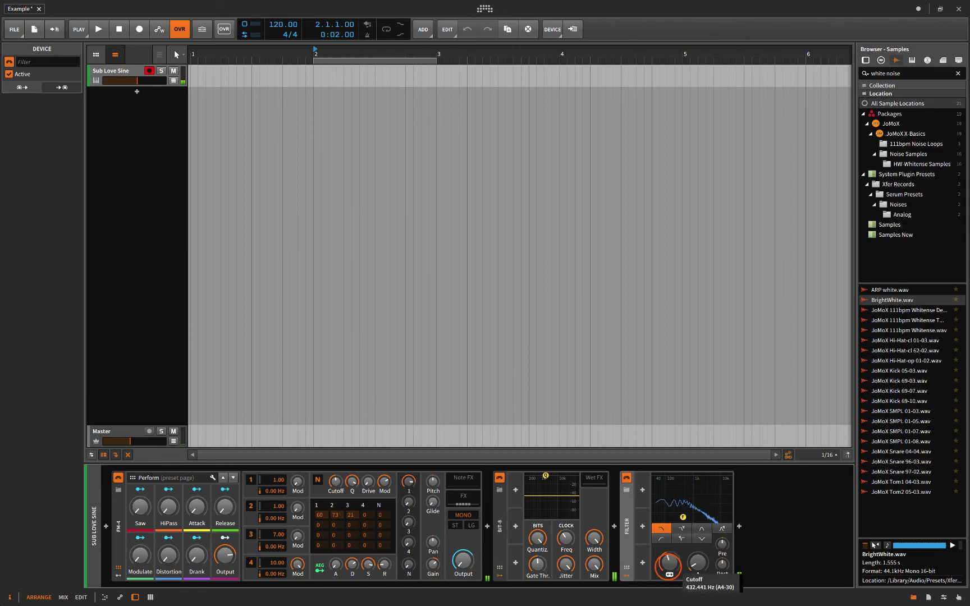
# Step: Add an ADSR modulator to the Filter device
pyautogui.click(642, 492)
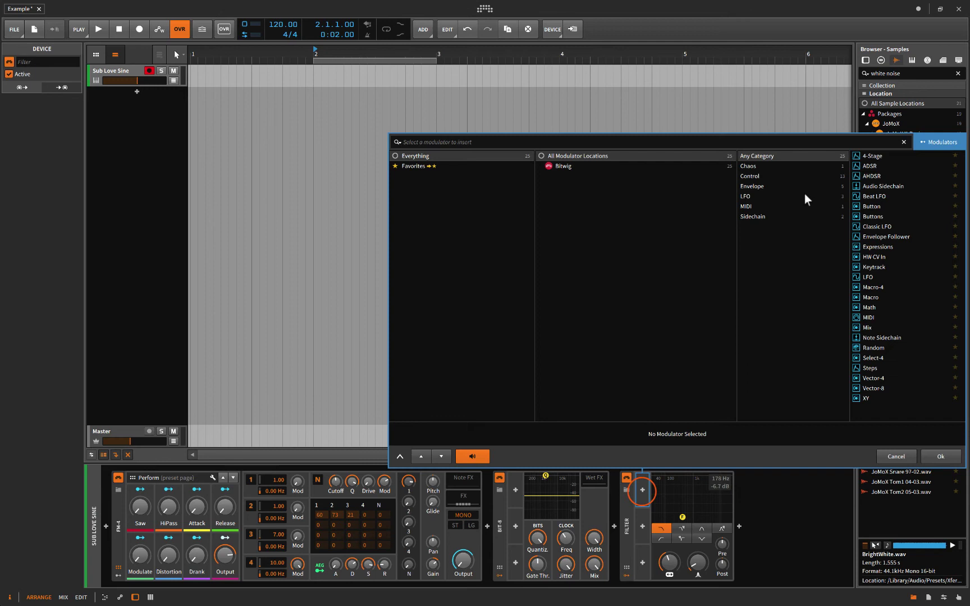
pyautogui.click(867, 166)
pyautogui.click(932, 455)
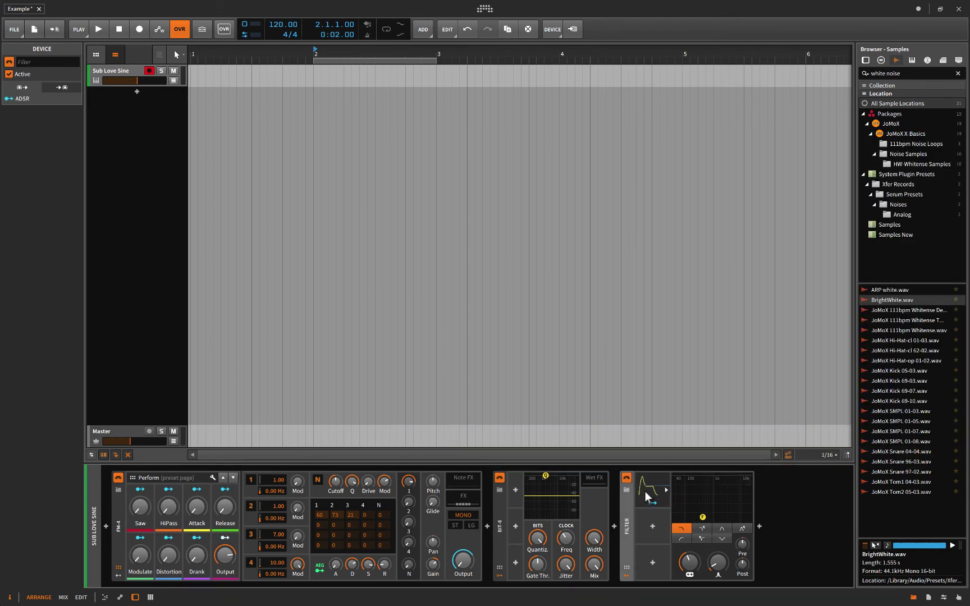
# Step: Shape the Filter's ADSR envelope with zero sustain and release and a shorter attack and decay
pyautogui.click(667, 493)
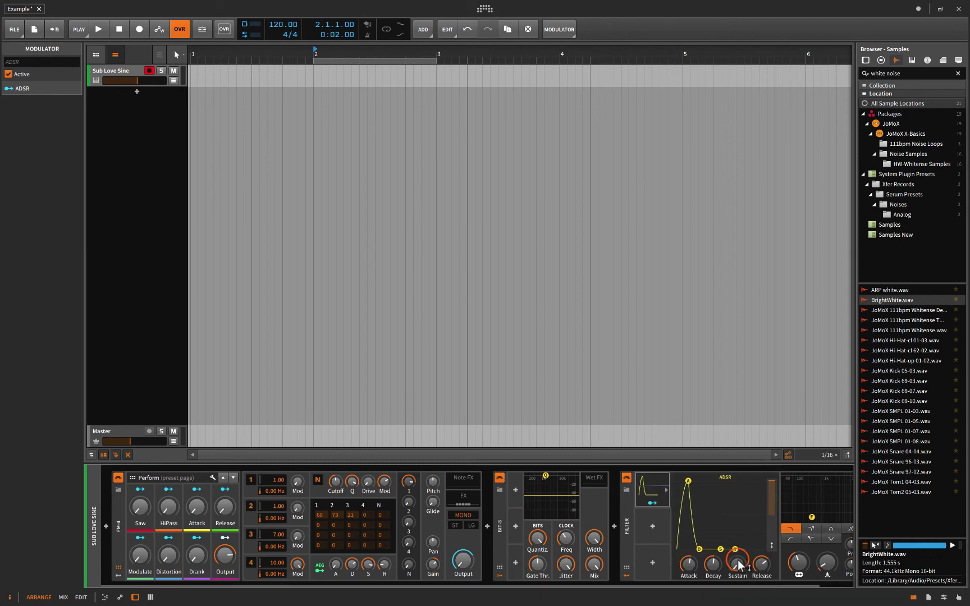
pyautogui.moveTo(763, 570); pyautogui.dragTo(763, 584)
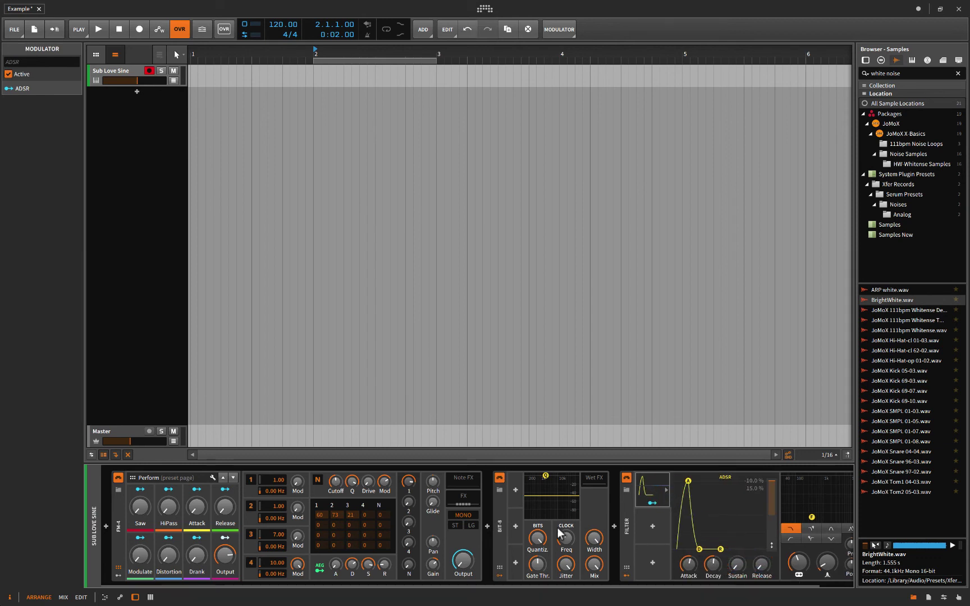
pyautogui.moveTo(691, 565); pyautogui.dragTo(706, 579)
# Step: Modulate the Filter's cutoff with the ADSR by 42.51 and lower the base cutoff to about 164 Hz
pyautogui.hscroll(2, 708, 561)
pyautogui.click(616, 503)
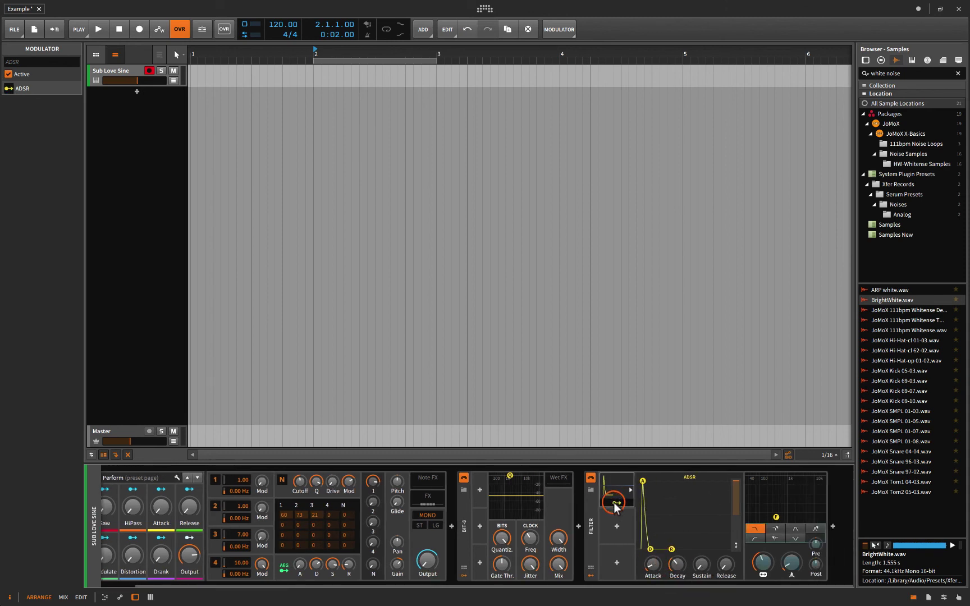
pyautogui.moveTo(763, 561); pyautogui.dragTo(762, 555)
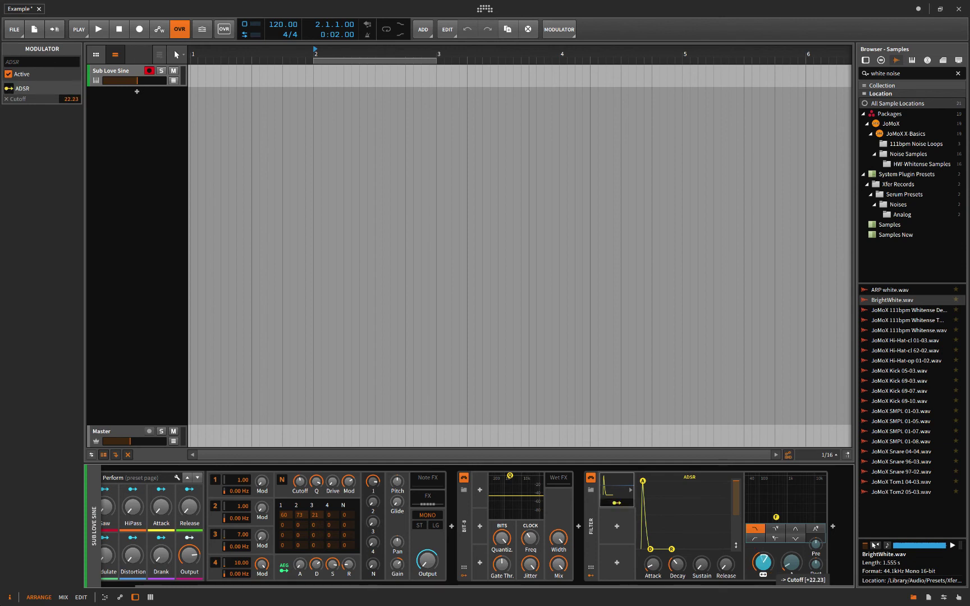
pyautogui.click(615, 503)
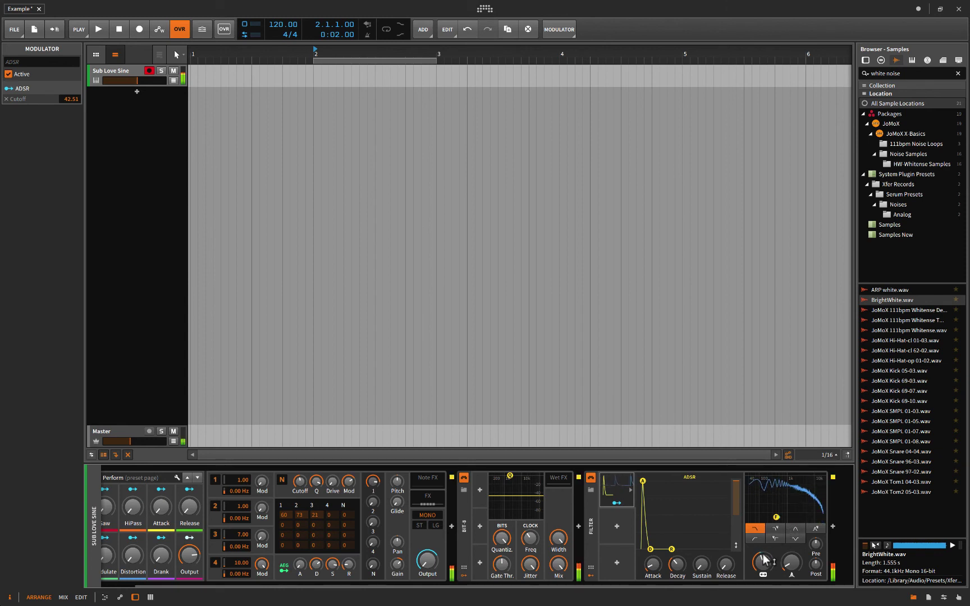
pyautogui.moveTo(762, 566); pyautogui.dragTo(762, 578)
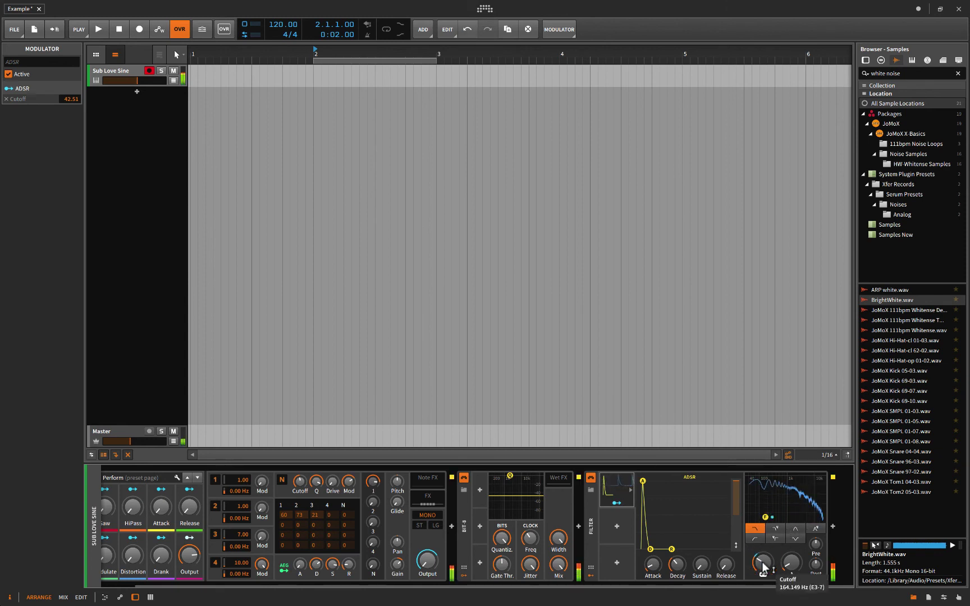
# Step: Increase the ADSR modulation of the Filter's cutoff to 117.0
pyautogui.click(617, 503)
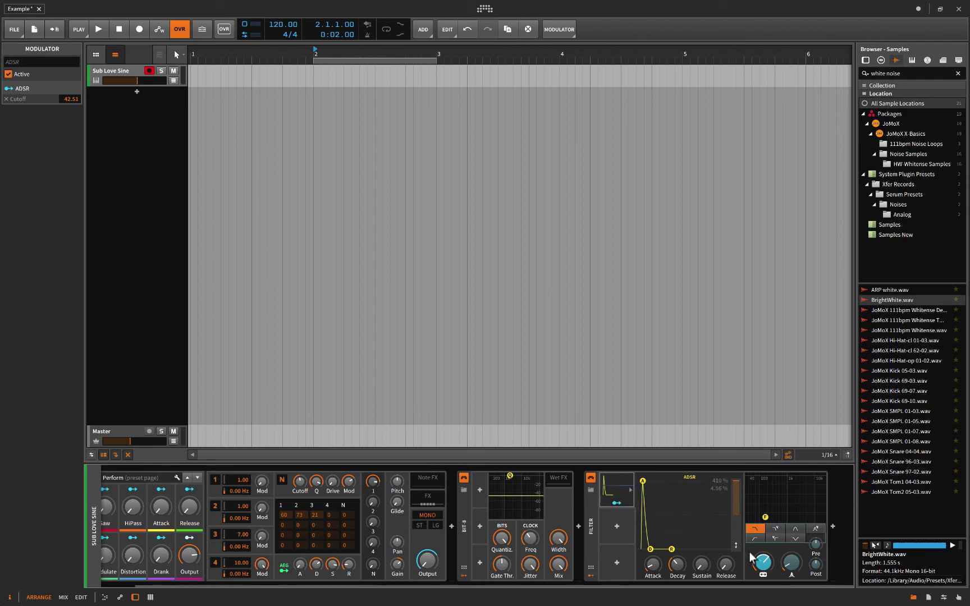
pyautogui.moveTo(762, 563); pyautogui.dragTo(762, 545)
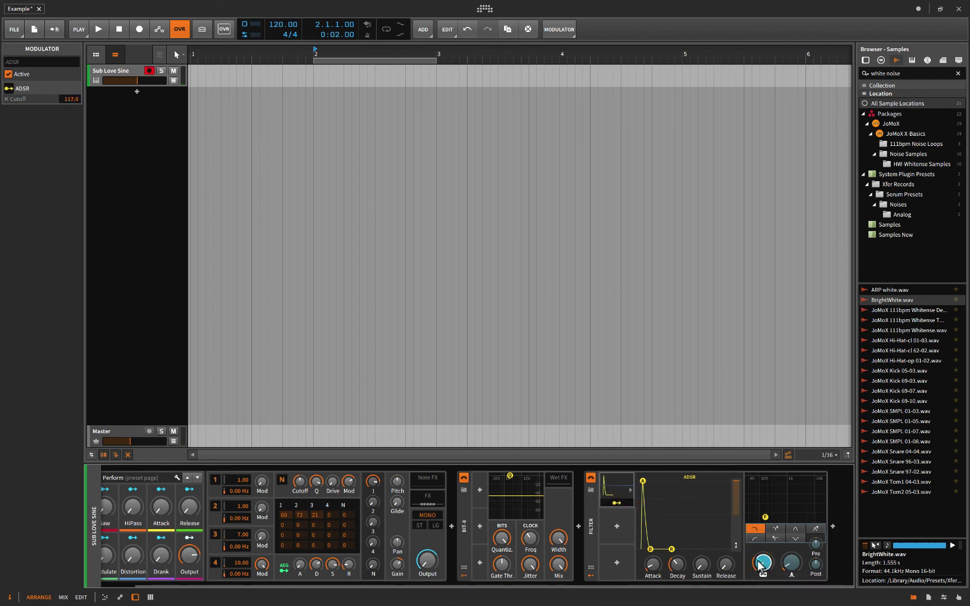
pyautogui.click(616, 504)
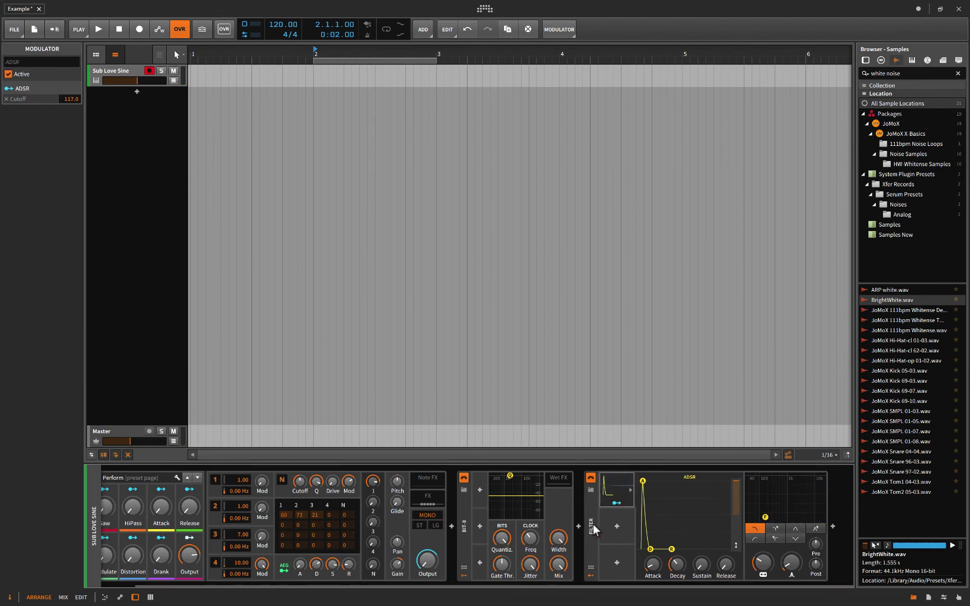
# Step: Remove the ADSR modulator from the Filter and deactivate the Filter
pyautogui.click(591, 479)
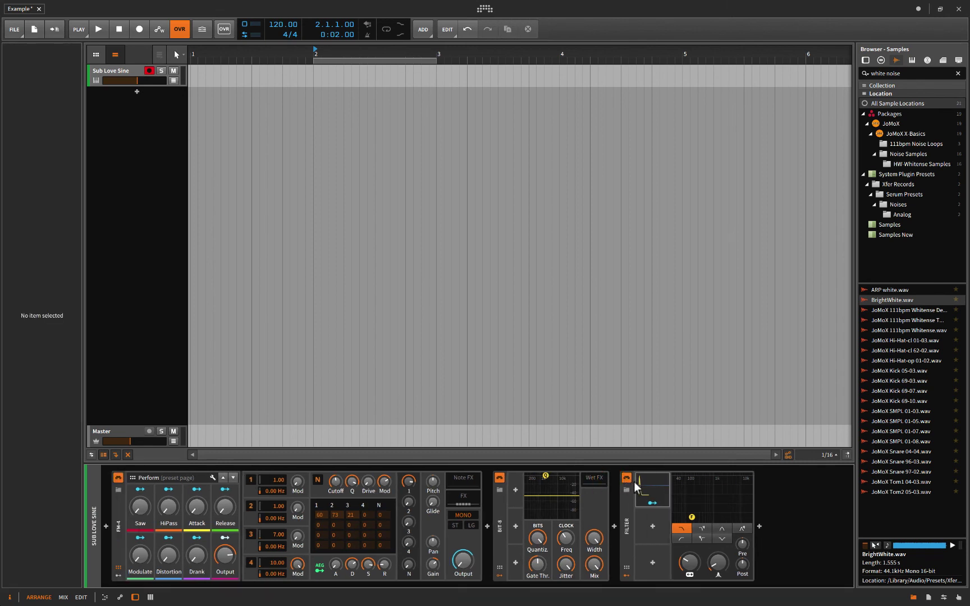
pyautogui.click(627, 478)
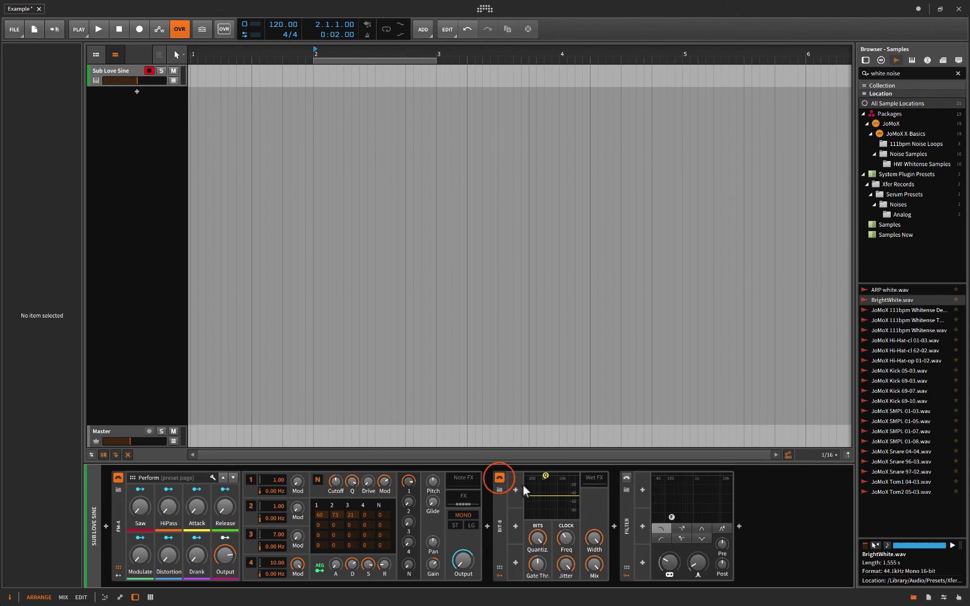
# Step: Insert Bitwig's Spectrum Analyzer from the favorite audio effects between Bit-8 and the Filter
pyautogui.click(614, 526)
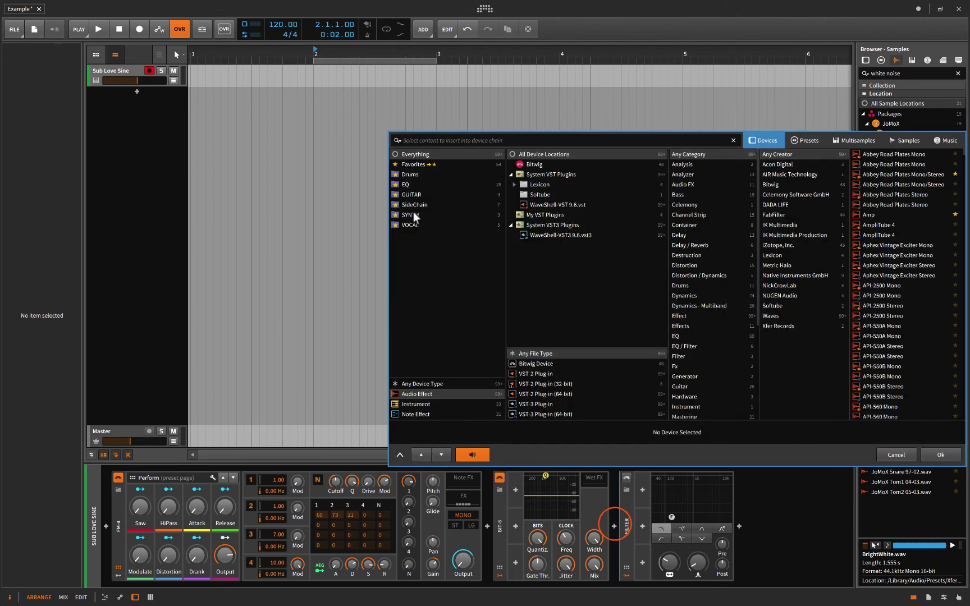
pyautogui.click(406, 162)
pyautogui.click(517, 164)
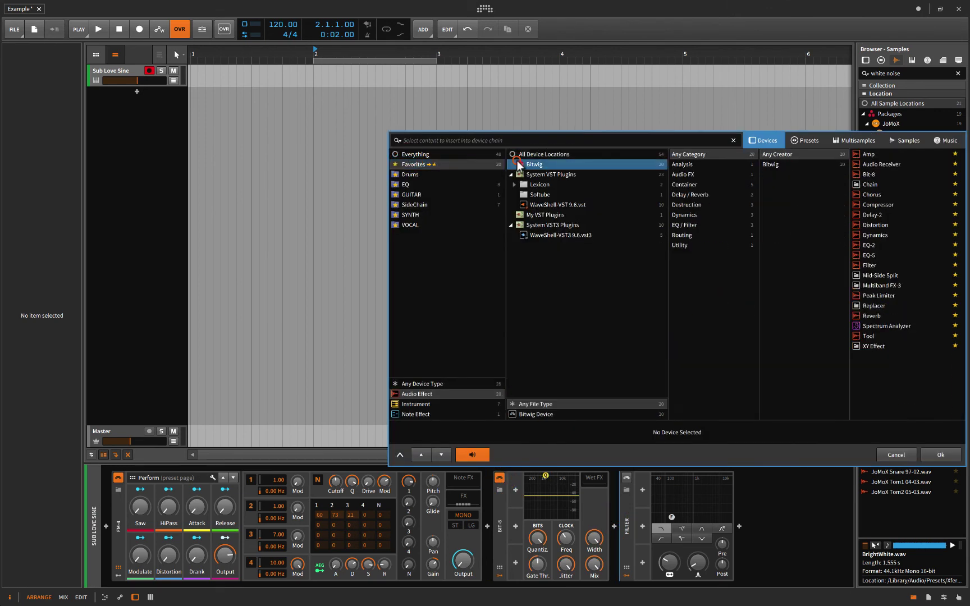
pyautogui.click(887, 324)
pyautogui.click(930, 450)
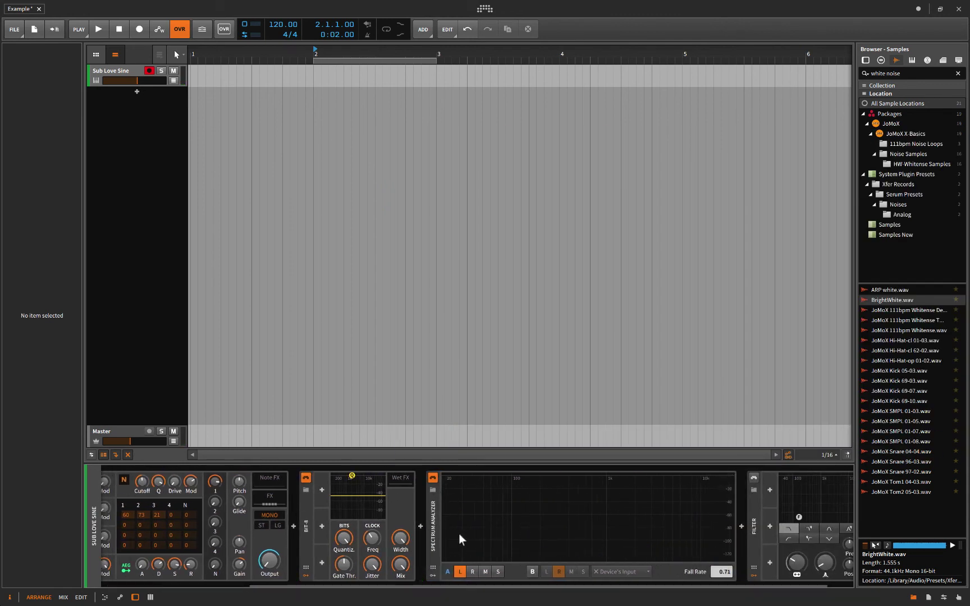
# Step: Compare the sound with Bit-8 off and on, and lower its quantization, clock jitter and clock frequency
pyautogui.click(305, 478)
pyautogui.click(305, 477)
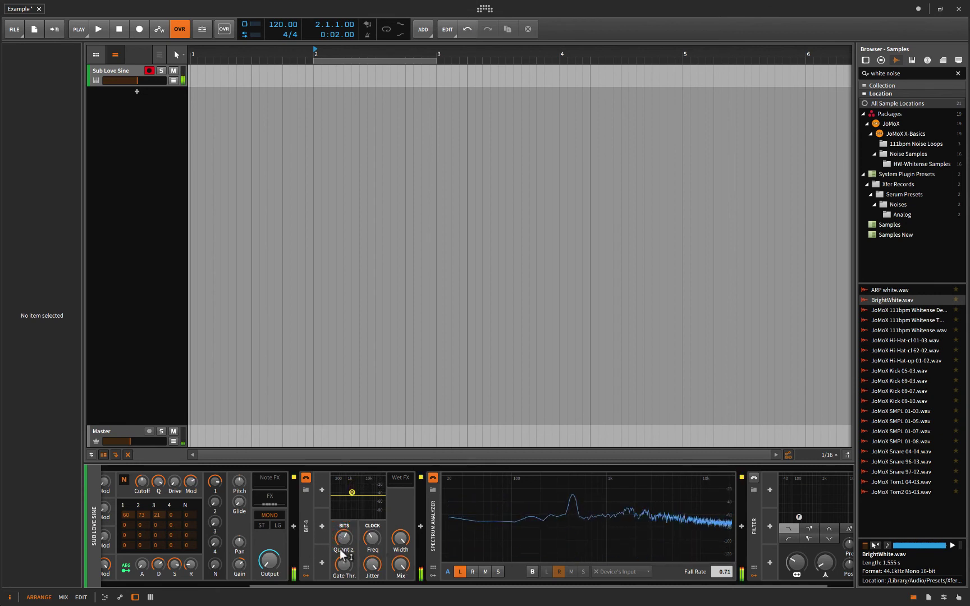
pyautogui.moveTo(341, 555); pyautogui.dragTo(371, 589)
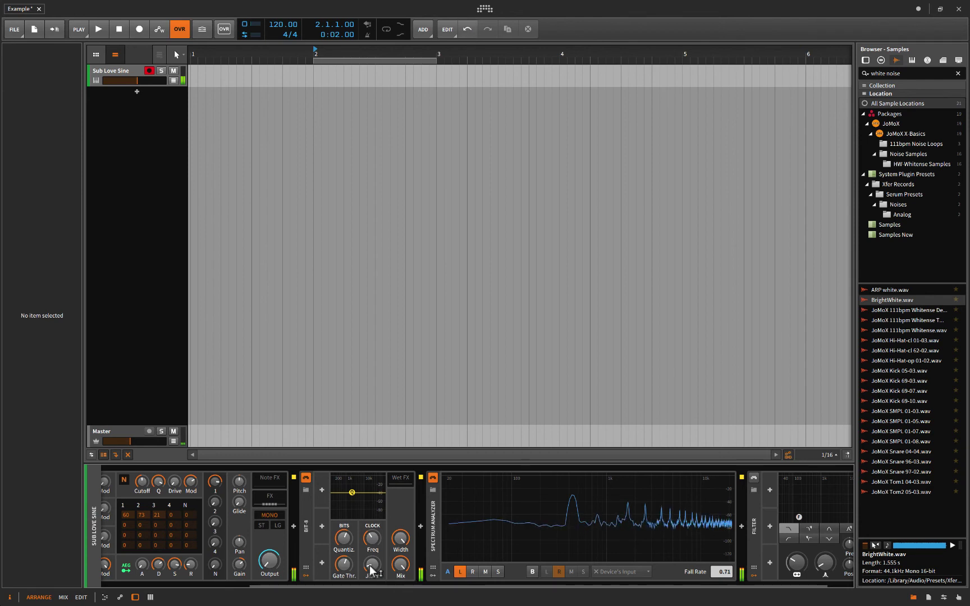
pyautogui.moveTo(372, 538); pyautogui.dragTo(372, 542)
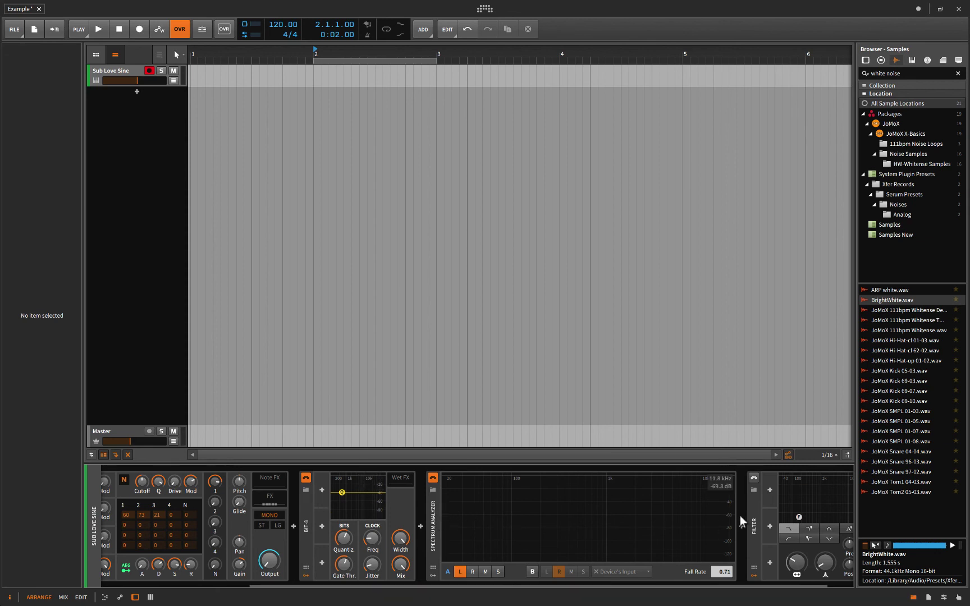
# Step: Move the Filter directly after Bit-8, reactivate it and lower its cutoff slightly
pyautogui.moveTo(750, 517); pyautogui.dragTo(437, 539)
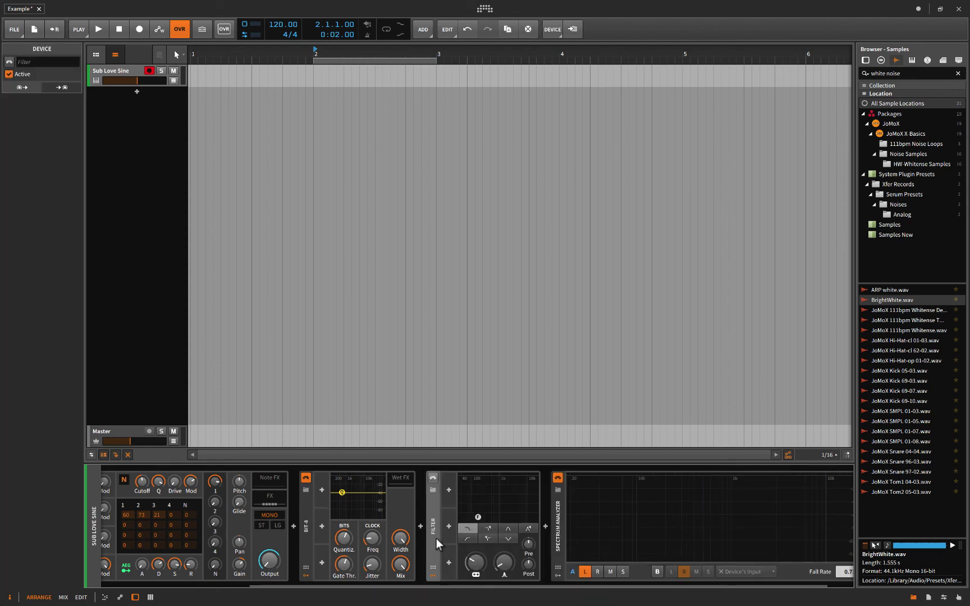
pyautogui.click(433, 478)
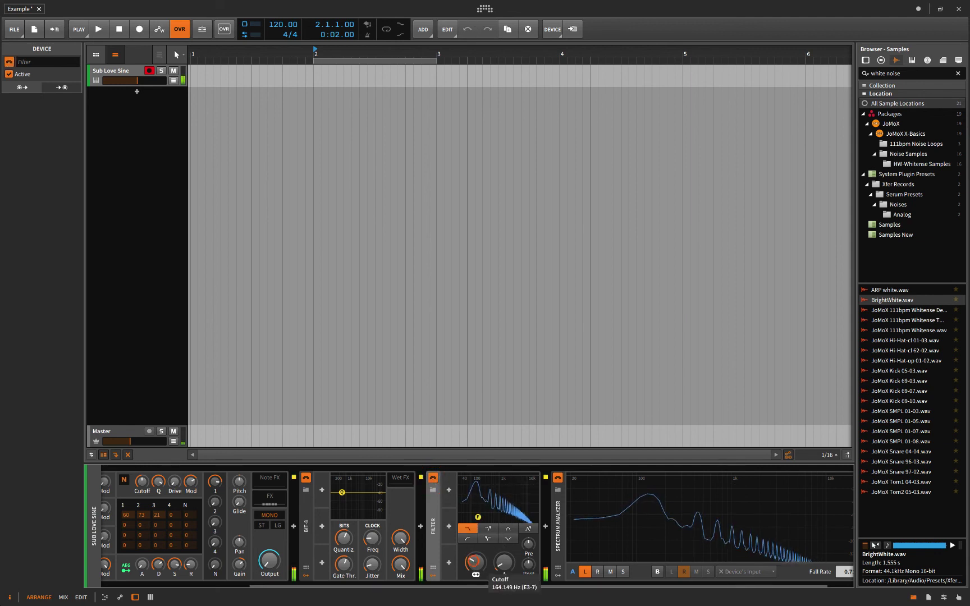
pyautogui.moveTo(475, 562); pyautogui.dragTo(475, 566)
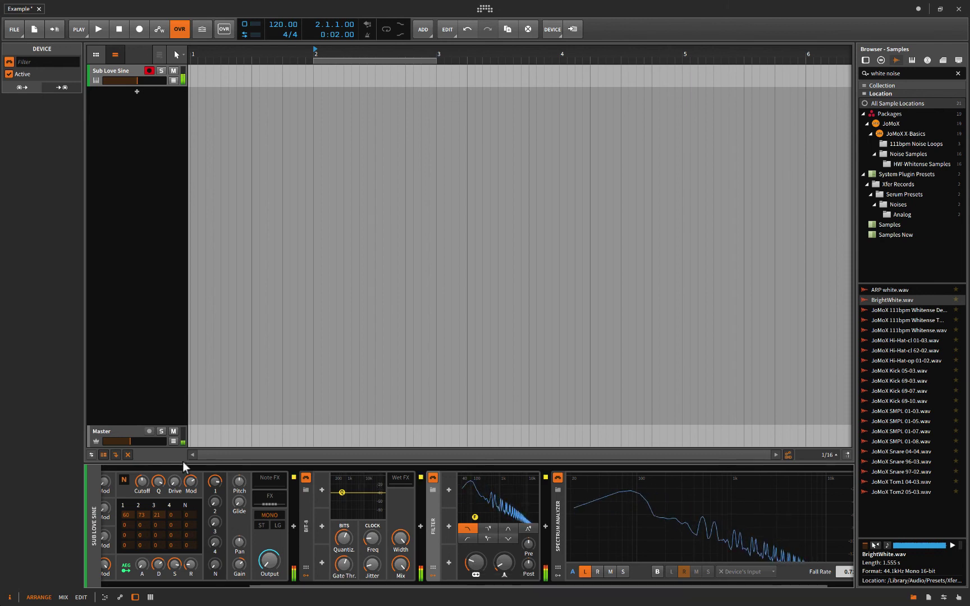
# Step: Raise the Sub Love Sine track's volume and adjust the Filter's post gain
pyautogui.moveTo(134, 79); pyautogui.dragTo(135, 80)
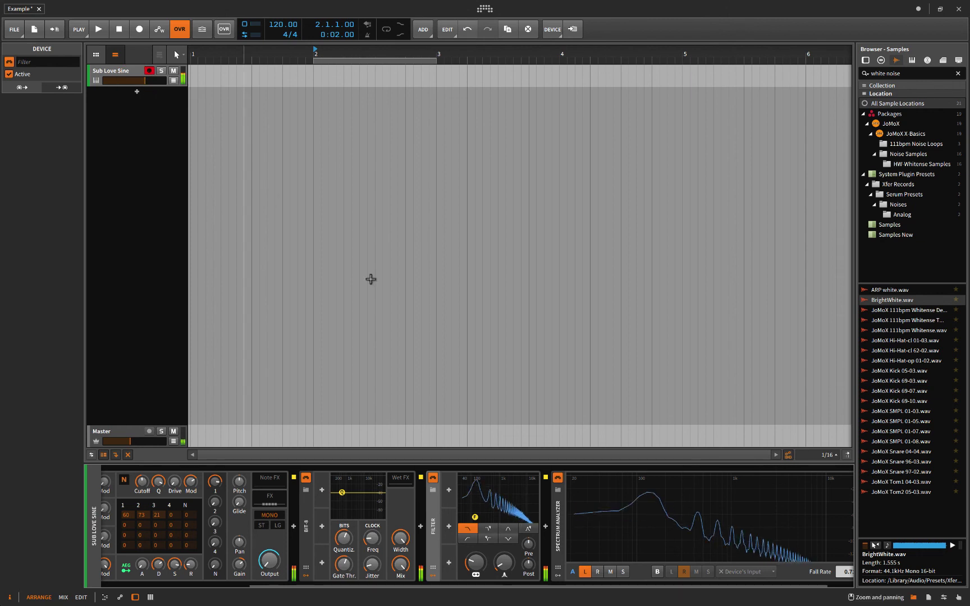
pyautogui.click(528, 564)
pyautogui.moveTo(528, 564); pyautogui.dragTo(531, 569)
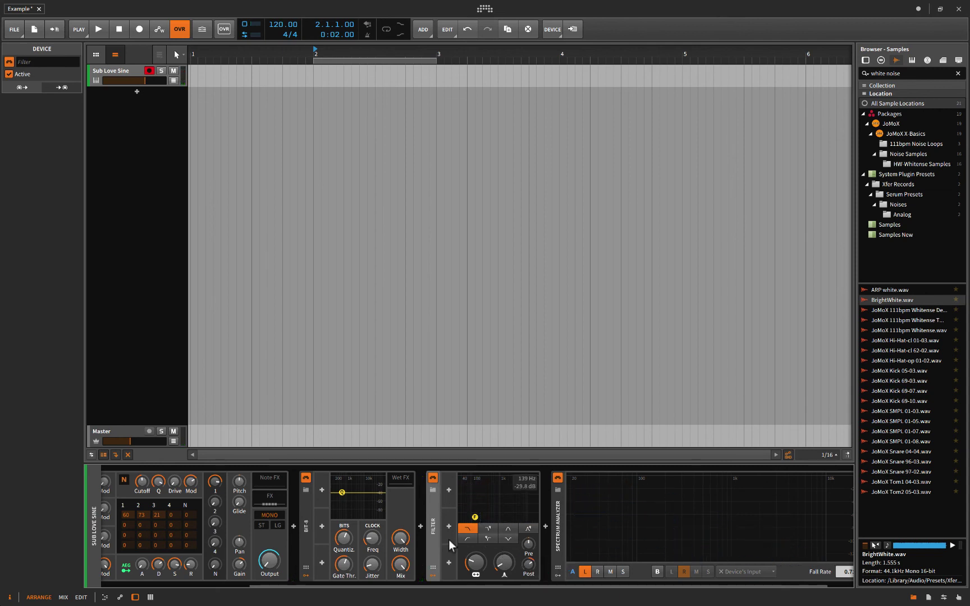
# Step: Remove the Spectrum Analyzer from the device chain and deactivate the Filter
pyautogui.hscroll(-3, 354, 516)
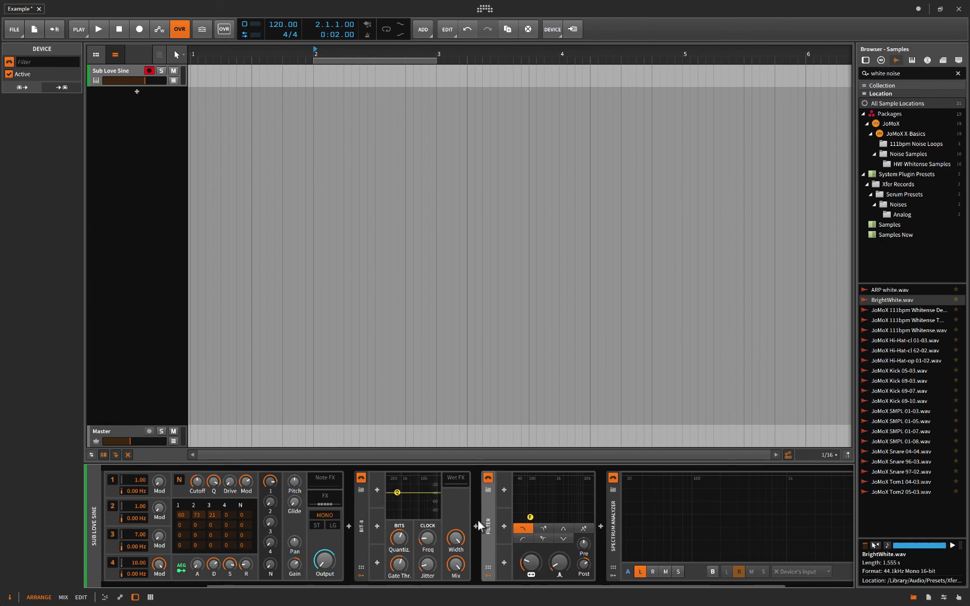
pyautogui.hscroll(-3, 616, 539)
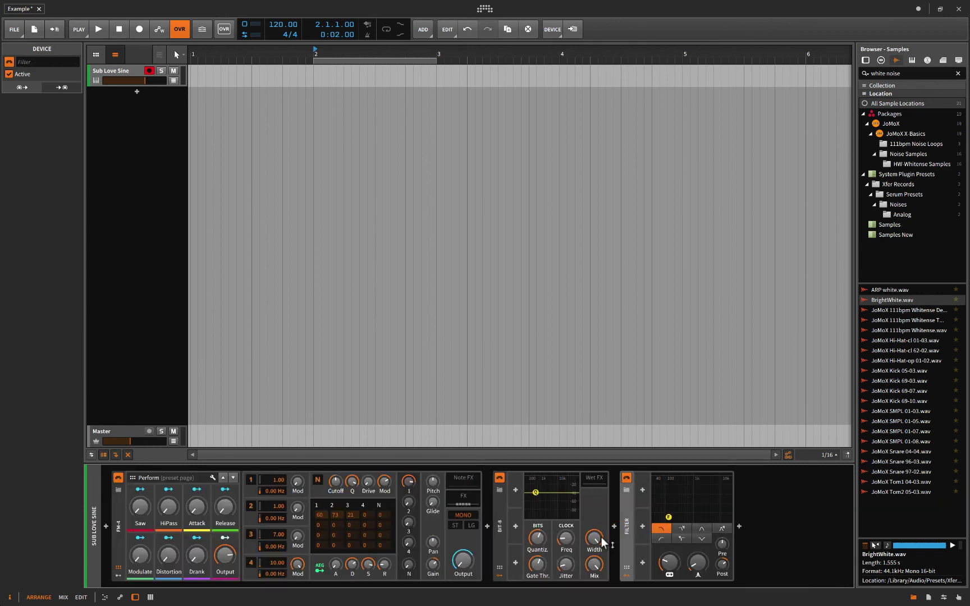
pyautogui.click(627, 477)
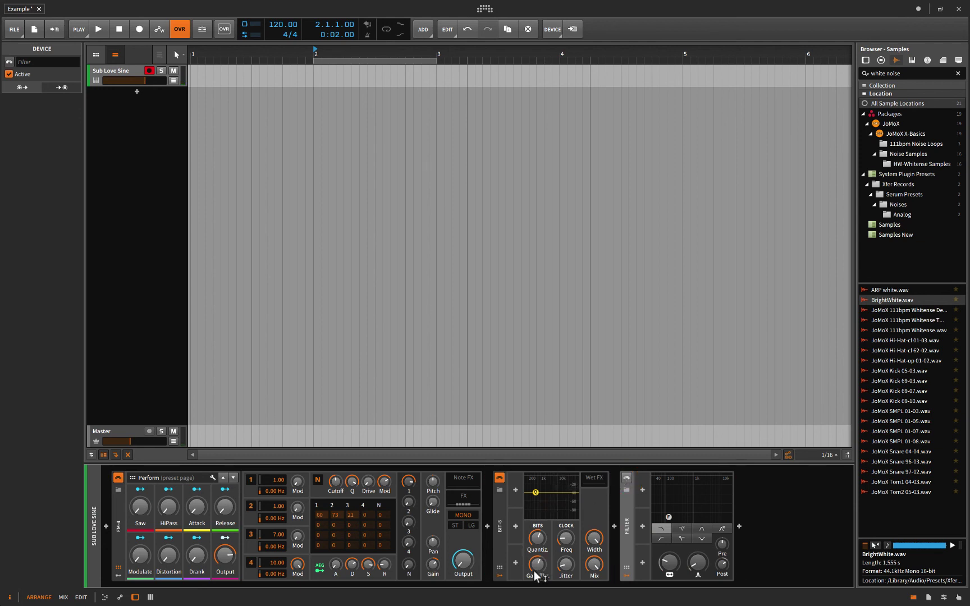
# Step: Raise Bit-8's gate threshold and add an ADSR modulator to Bit-8
pyautogui.moveTo(537, 564); pyautogui.dragTo(537, 558)
pyautogui.click(516, 497)
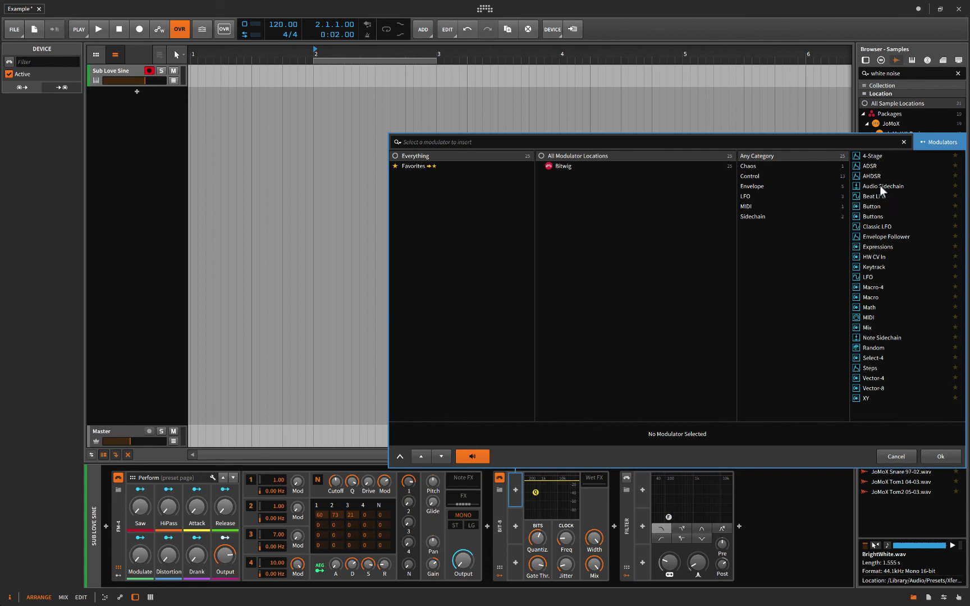
pyautogui.click(867, 166)
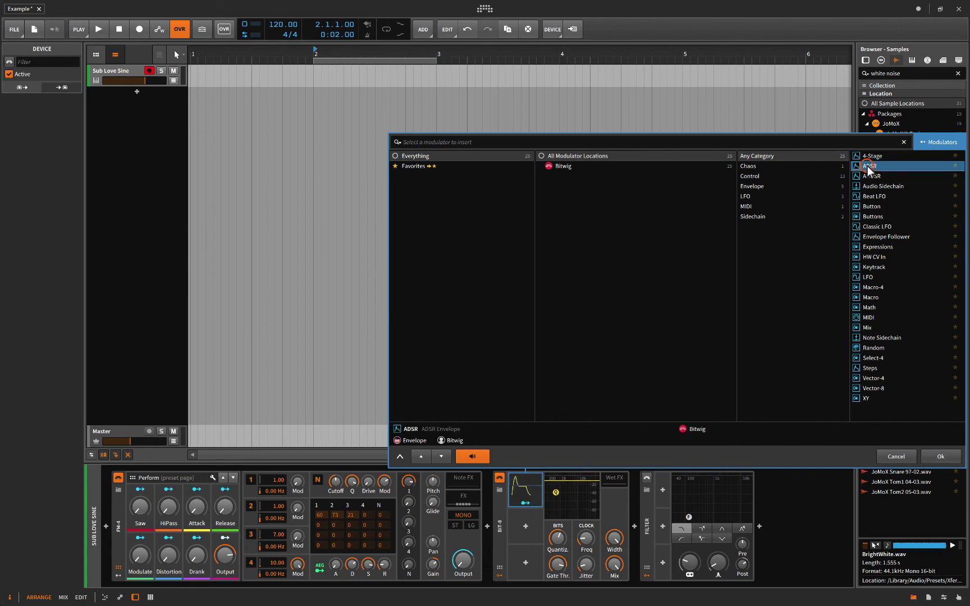
pyautogui.click(940, 458)
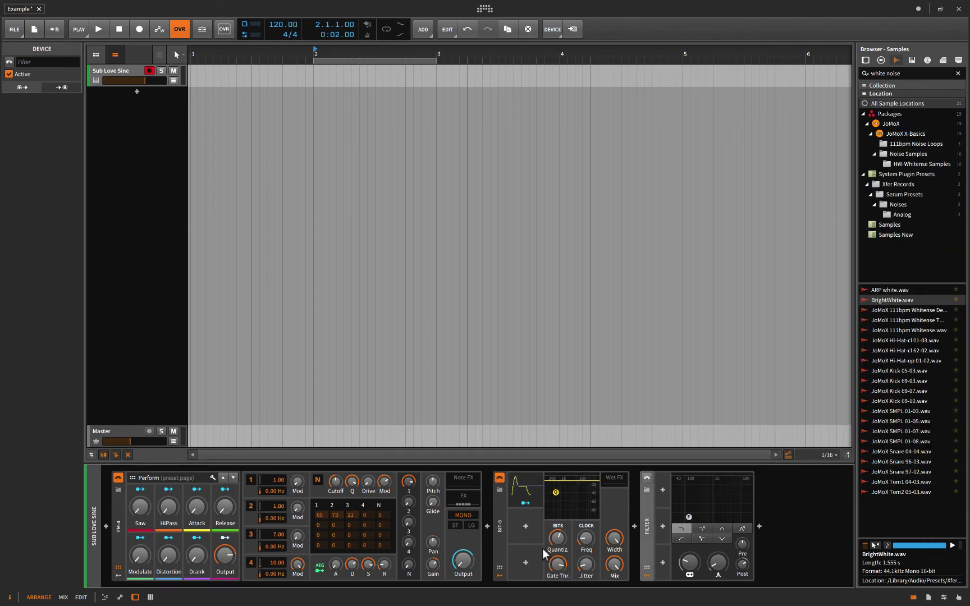
# Step: Fine-tune the gate threshold and shape Bit-8's ADSR with very short attack and decay and zero sustain and release
pyautogui.moveTo(557, 565); pyautogui.dragTo(558, 553)
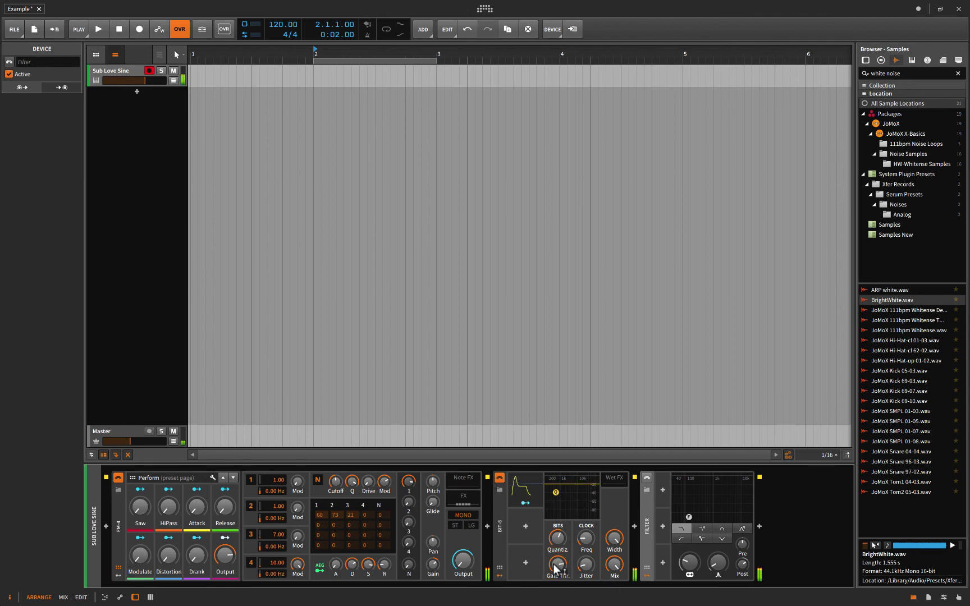
pyautogui.click(539, 492)
pyautogui.click(539, 491)
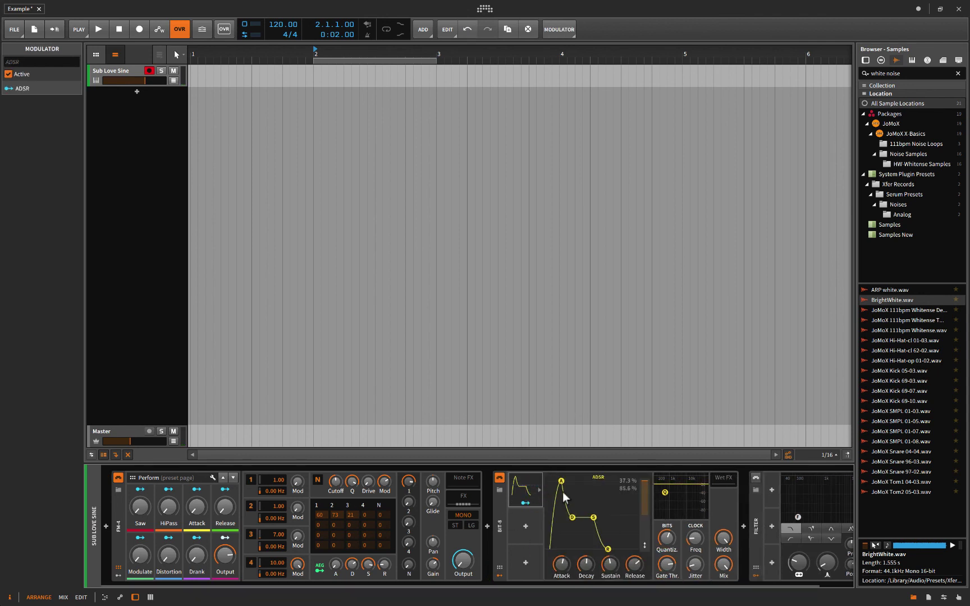
pyautogui.moveTo(607, 564); pyautogui.dragTo(562, 576)
pyautogui.hscroll(2, 536, 542)
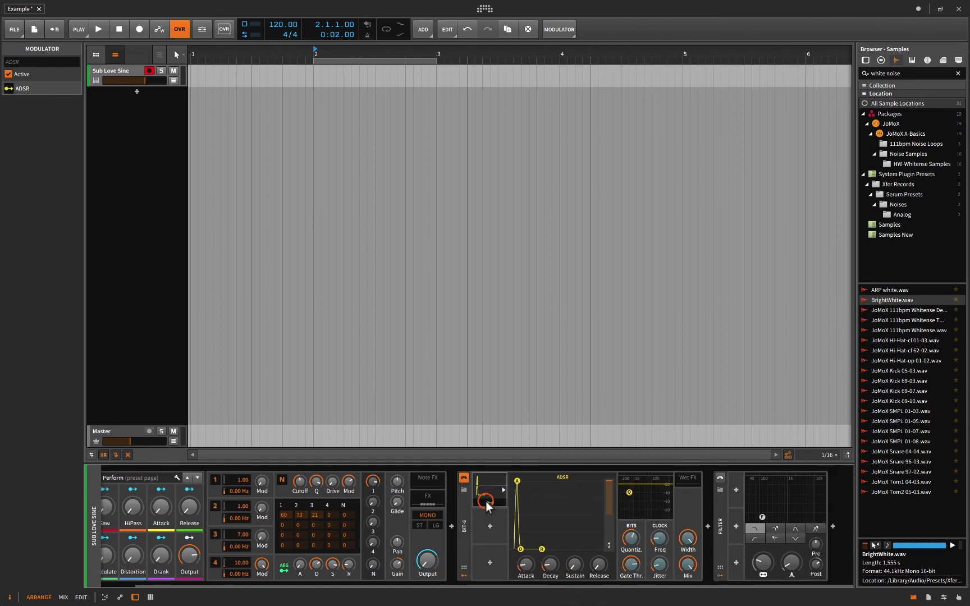
# Step: Modulate Bit-8's gate threshold with its ADSR by -16.00, and deepen the modulation to -30.72
pyautogui.moveTo(631, 564); pyautogui.dragTo(631, 573)
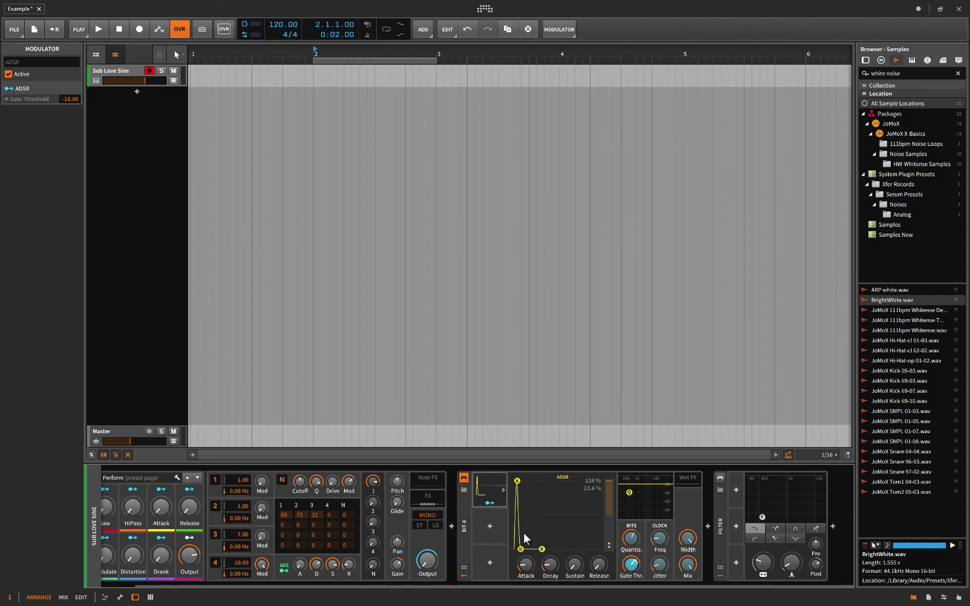
pyautogui.click(489, 504)
pyautogui.click(488, 503)
pyautogui.moveTo(631, 564); pyautogui.dragTo(631, 570)
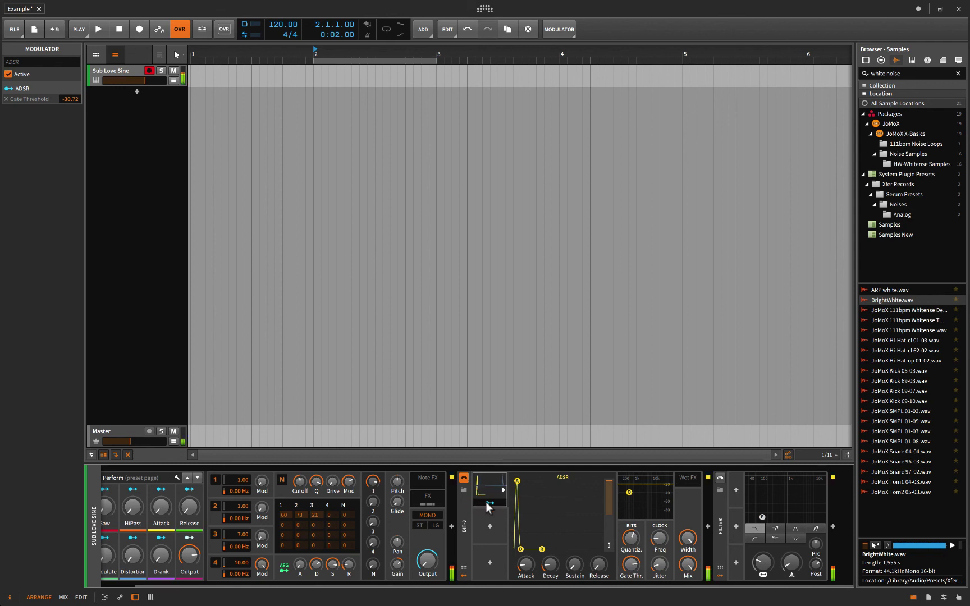
# Step: Raise Bit-8's gate threshold to -8 dB and set its ADSR modulation amount to -9.280
pyautogui.moveTo(631, 565); pyautogui.dragTo(631, 552)
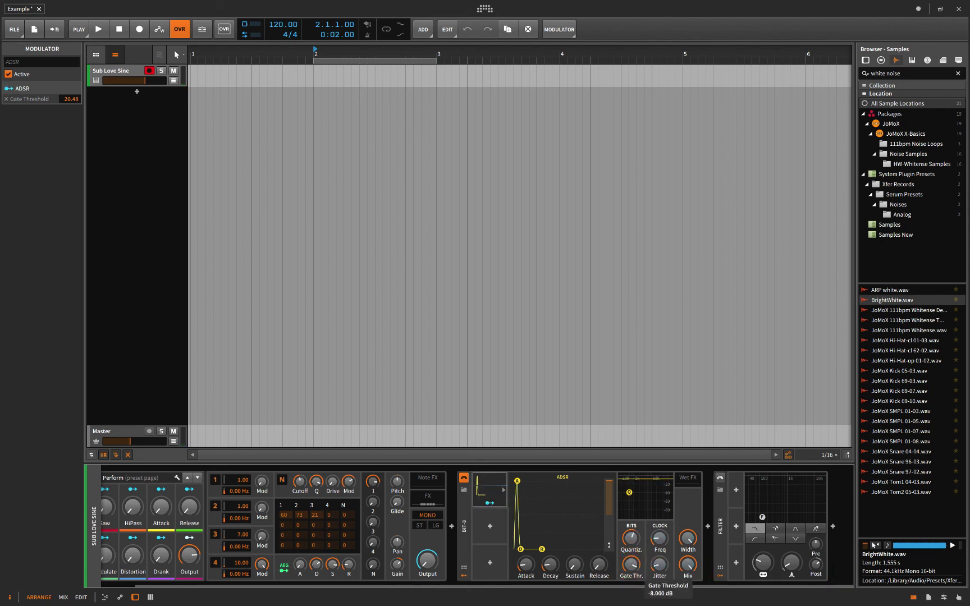
pyautogui.click(488, 504)
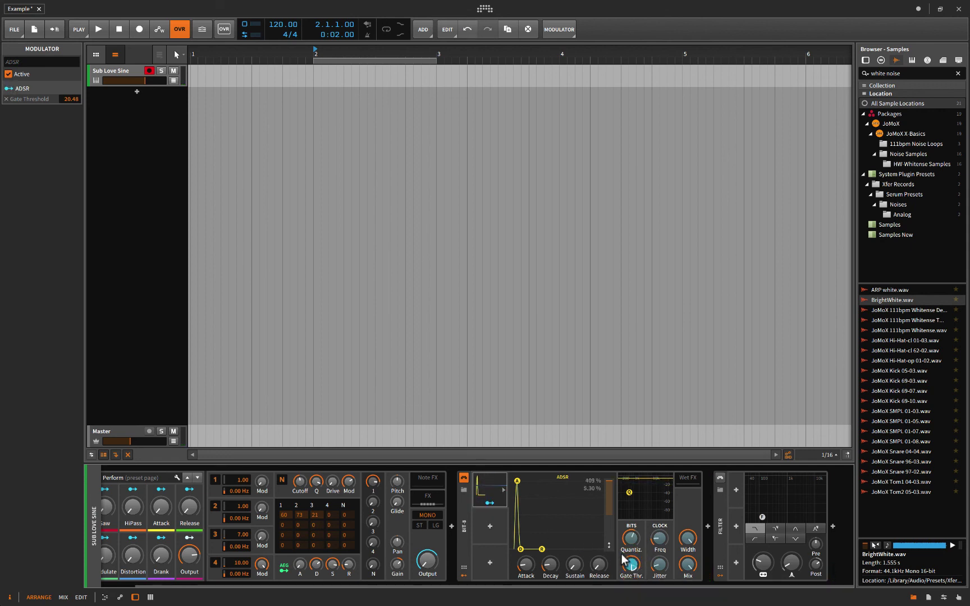
pyautogui.moveTo(631, 564)
pyautogui.mouseDown()
pyautogui.moveTo(631, 579)
pyautogui.moveTo(629, 555)
pyautogui.mouseUp()
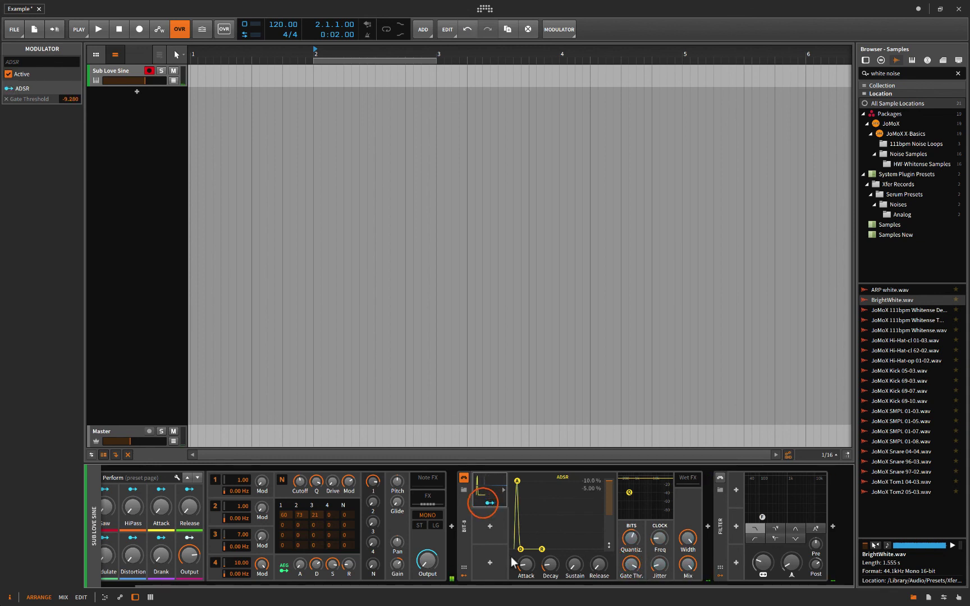
# Step: Lengthen the attack and decay of Bit-8's ADSR, and compare the sound with Bit-8 on and off
pyautogui.moveTo(526, 564); pyautogui.dragTo(550, 569)
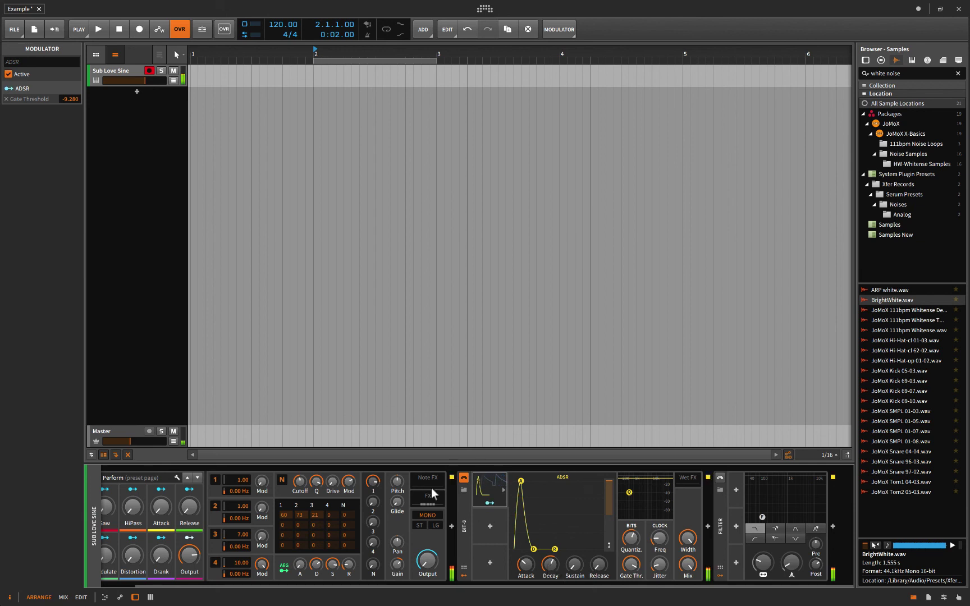
pyautogui.click(464, 477)
pyautogui.click(463, 478)
pyautogui.click(462, 478)
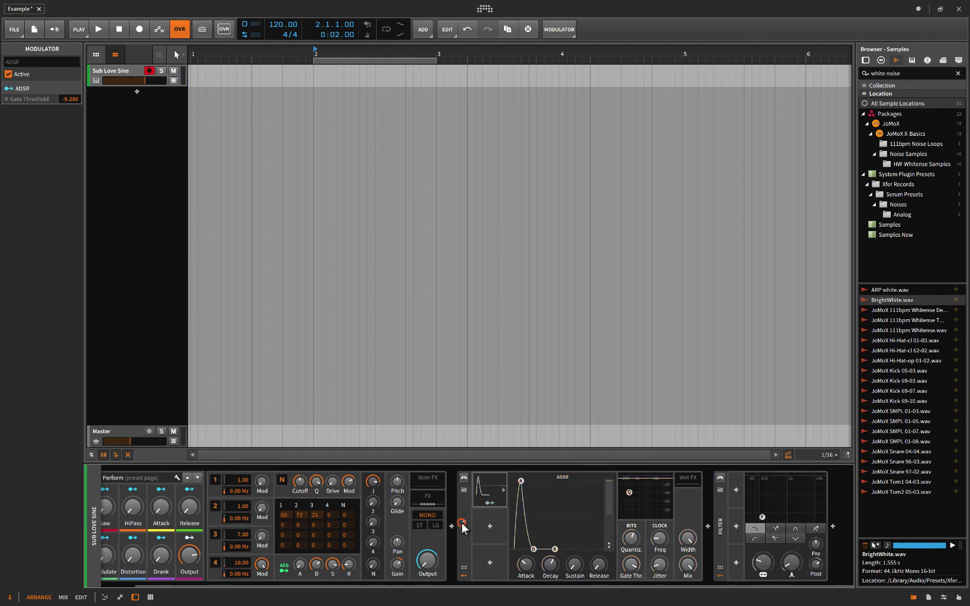
# Step: Delete the Filter, Bit-8's ADSR modulator and the FM-4 instrument, keeping only an active Bit-8 on the track
pyautogui.click(730, 543)
pyautogui.press('Delete')
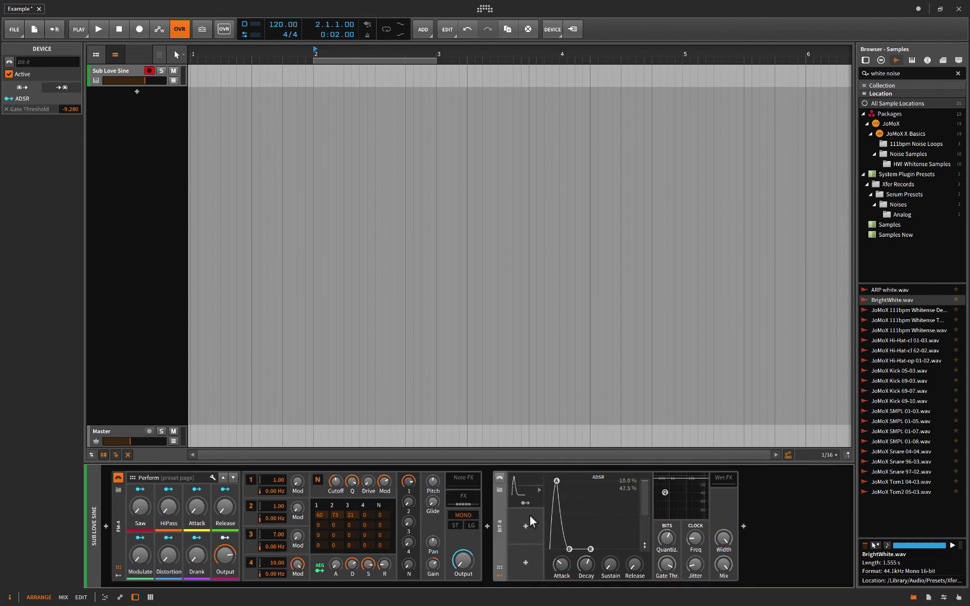
pyautogui.click(524, 491)
pyautogui.press('Delete')
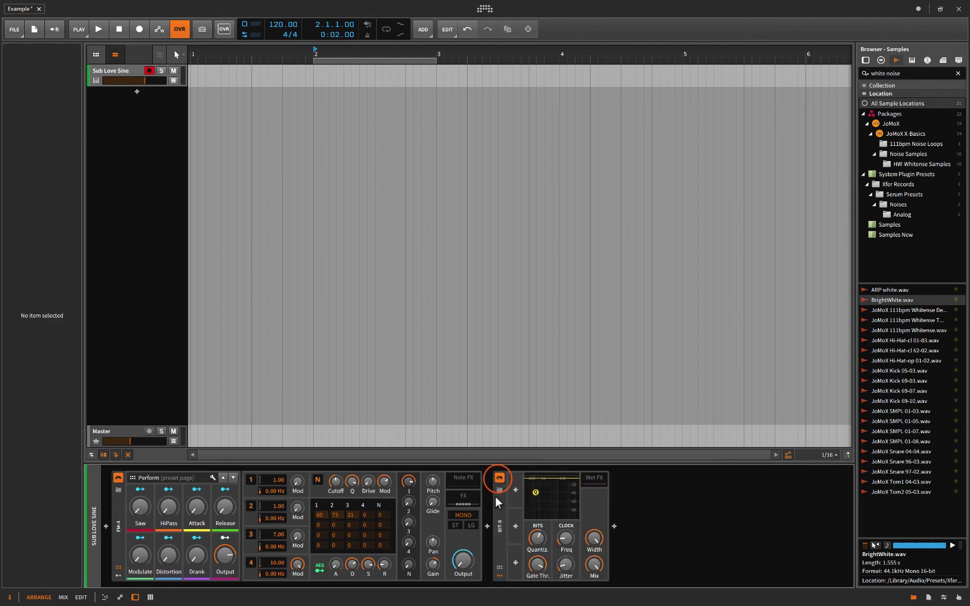
pyautogui.click(115, 526)
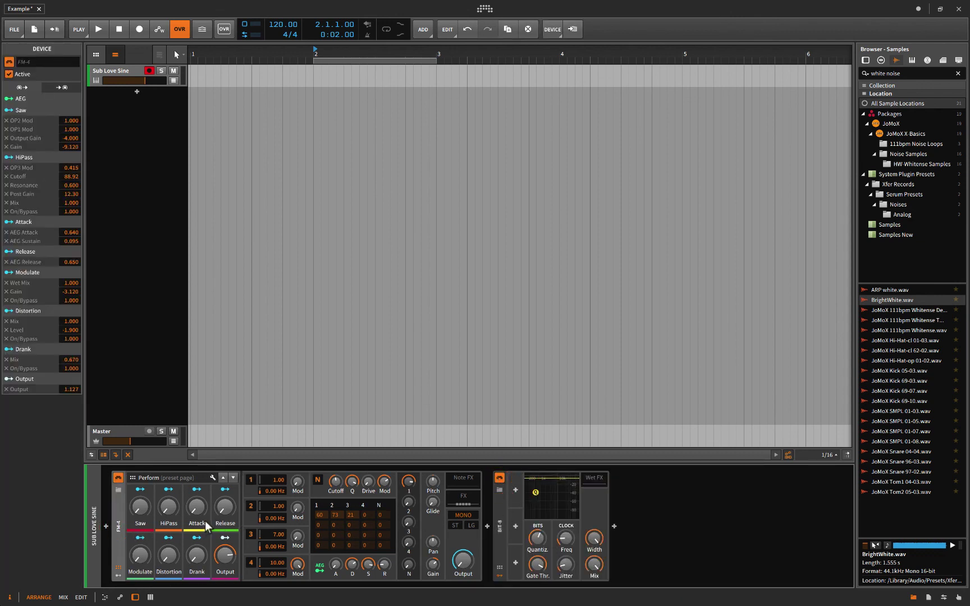
pyautogui.press('Delete')
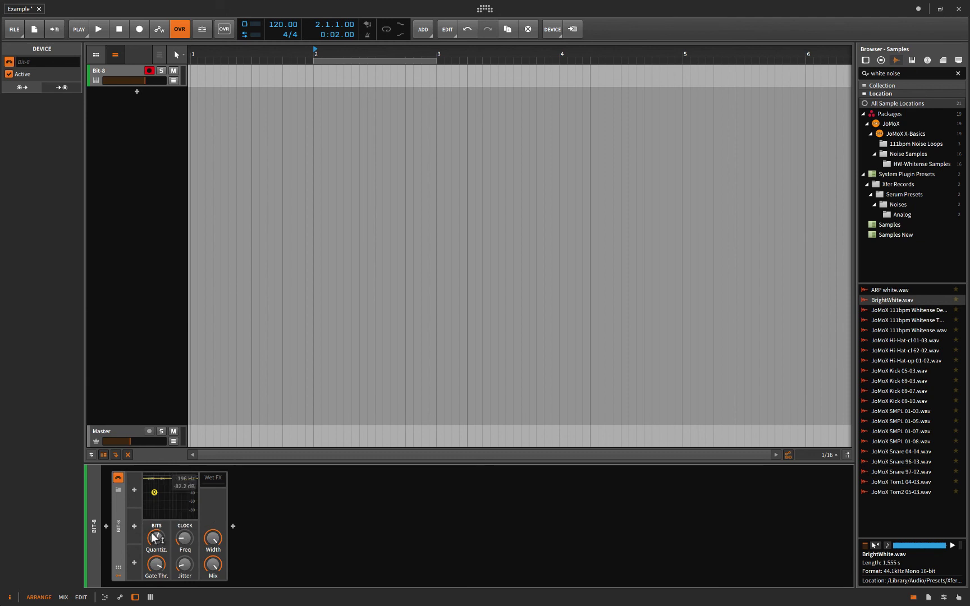